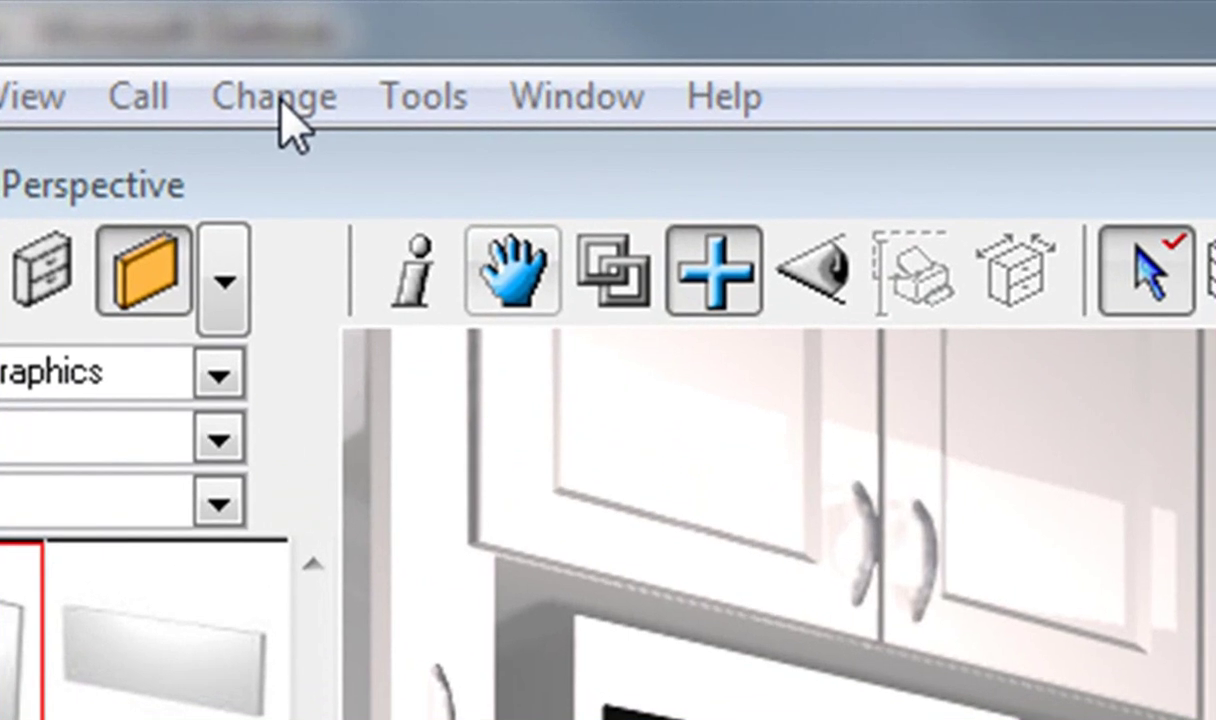
Step: Select the corner sink base cabinet and bring up the Change menu over the kitchen render
left_click(281, 101)
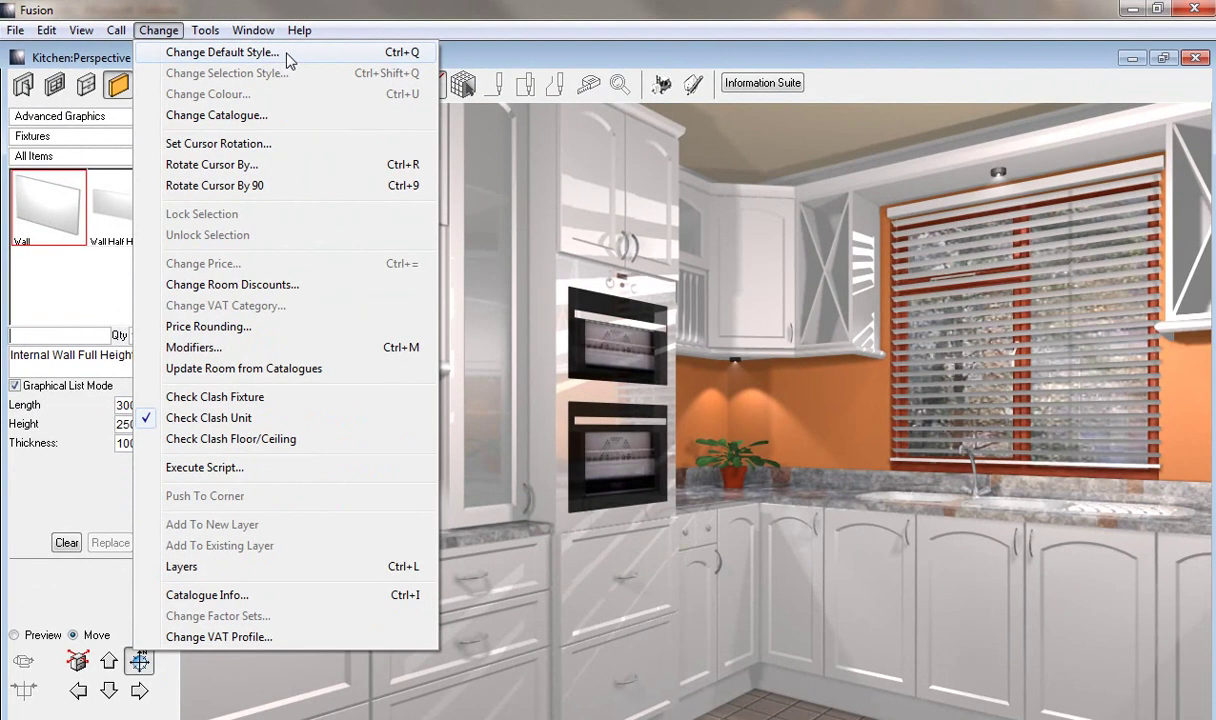
left_click(863, 577)
left_click(863, 577)
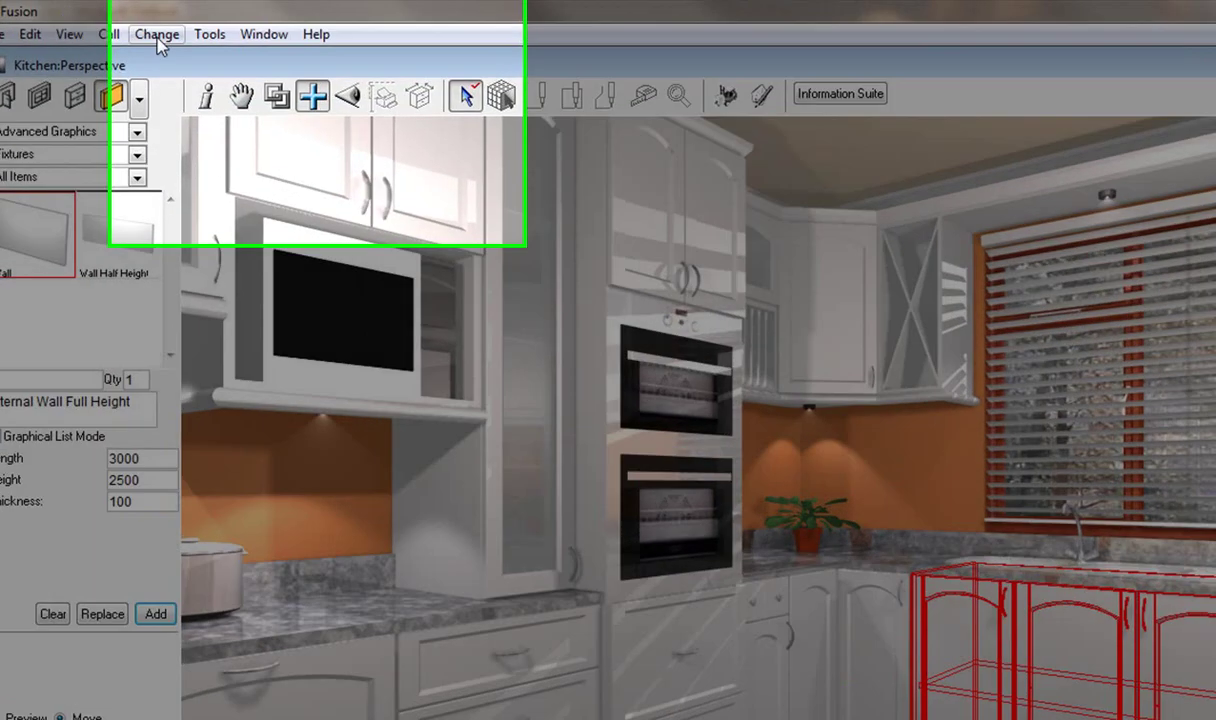
left_click(158, 32)
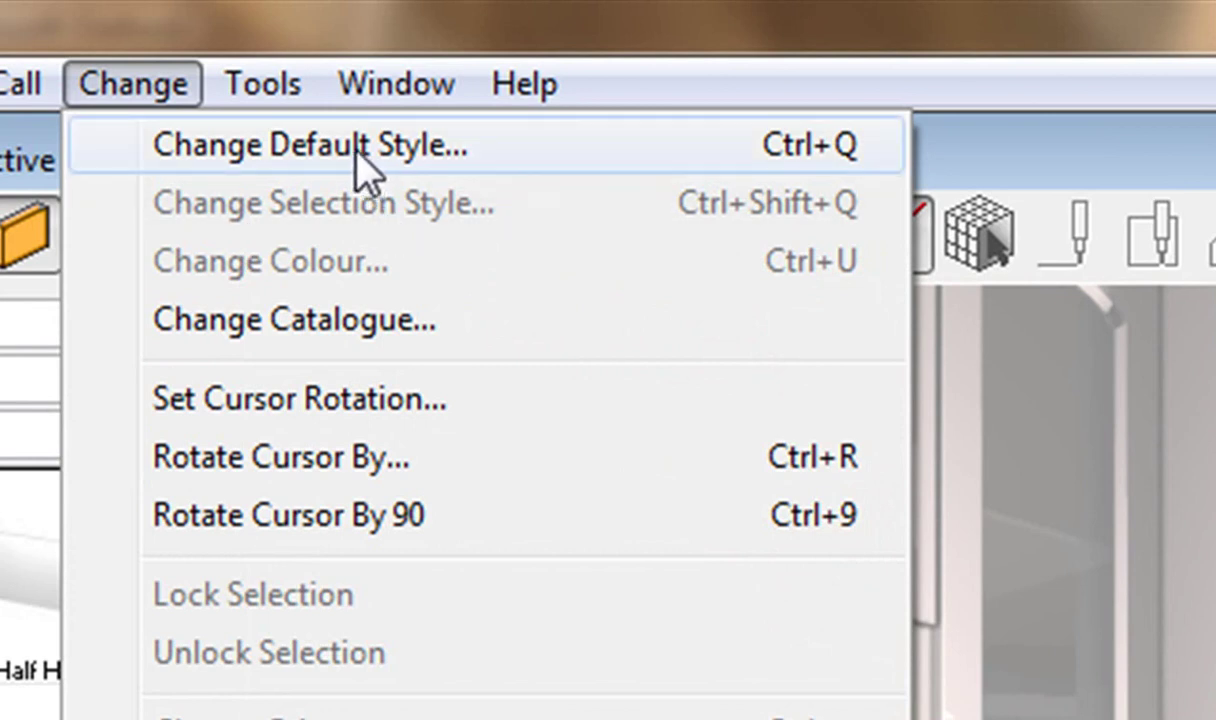
Step: Start changing the default style and confirm Fusion QM as the range to restyle
left_click(365, 170)
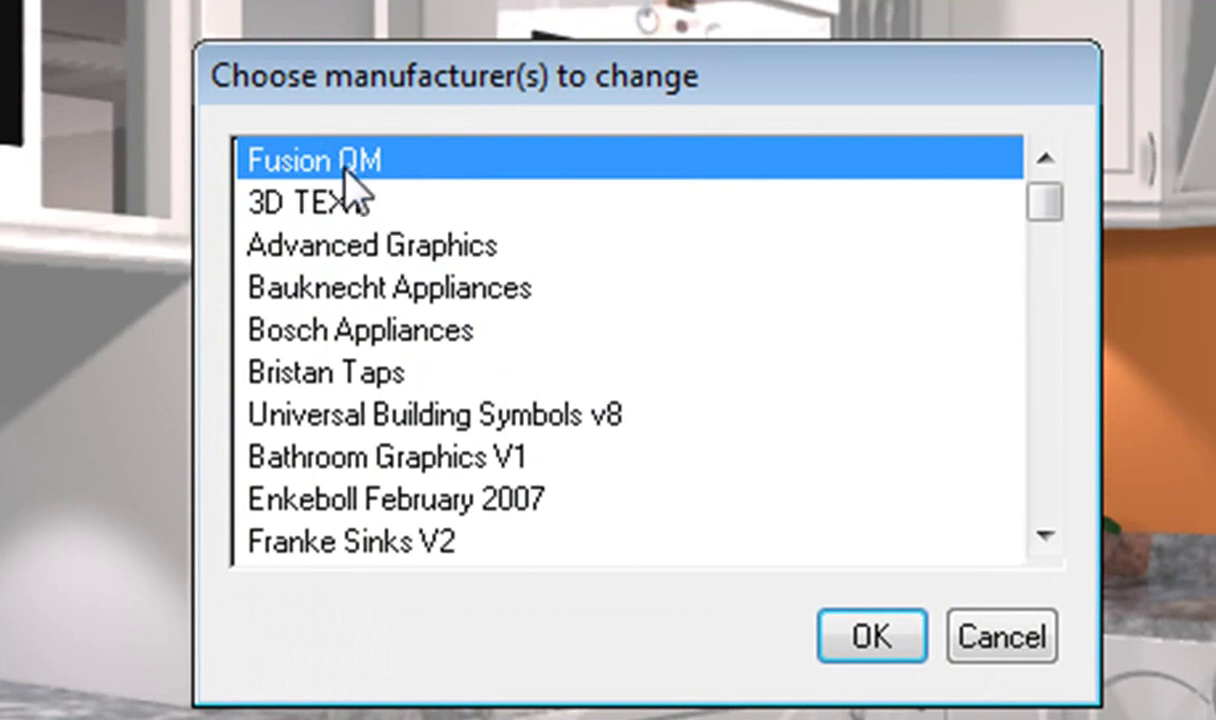
left_click(874, 640)
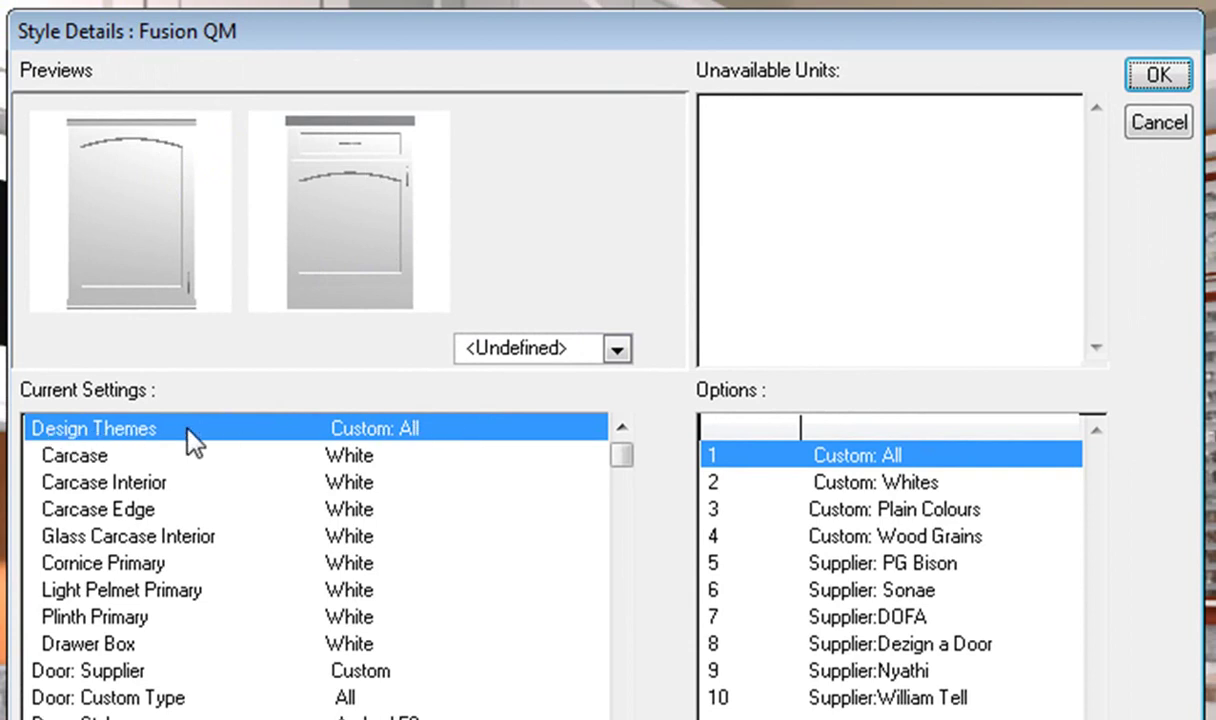
Step: Compare the Whites, Plain Colours, PG Bison and Sonae themes, settling on Custom: Wood Grains
left_click(918, 484)
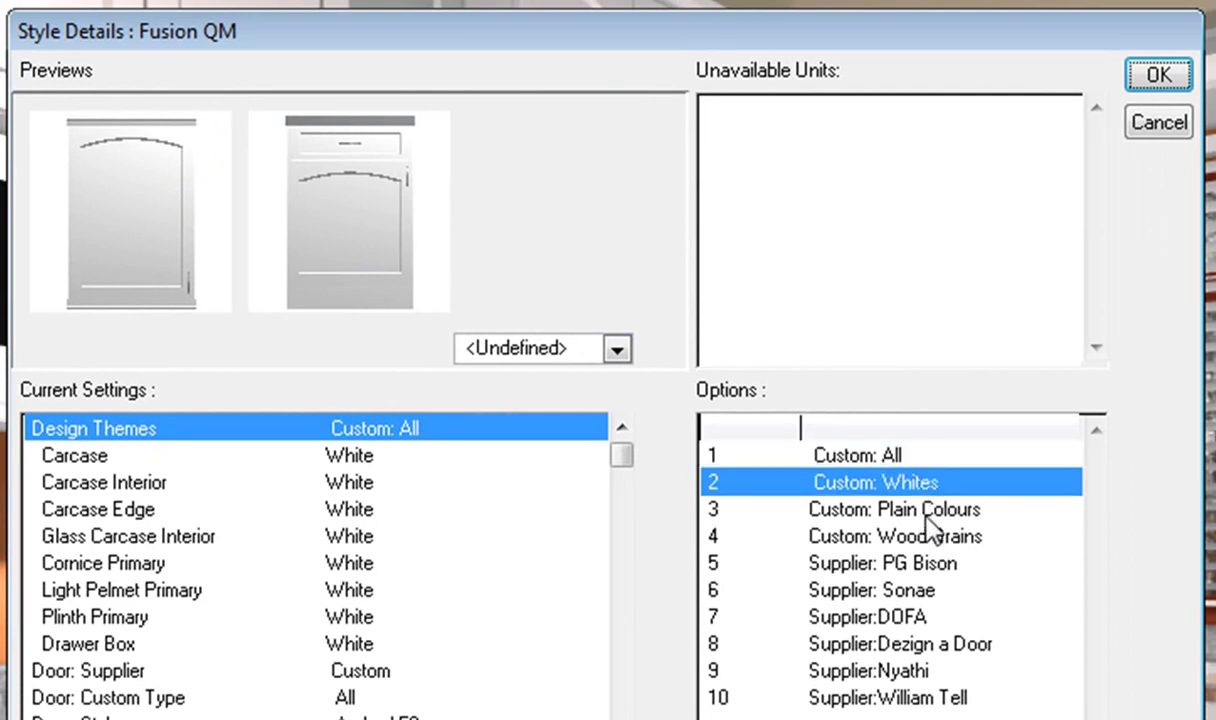
left_click(924, 510)
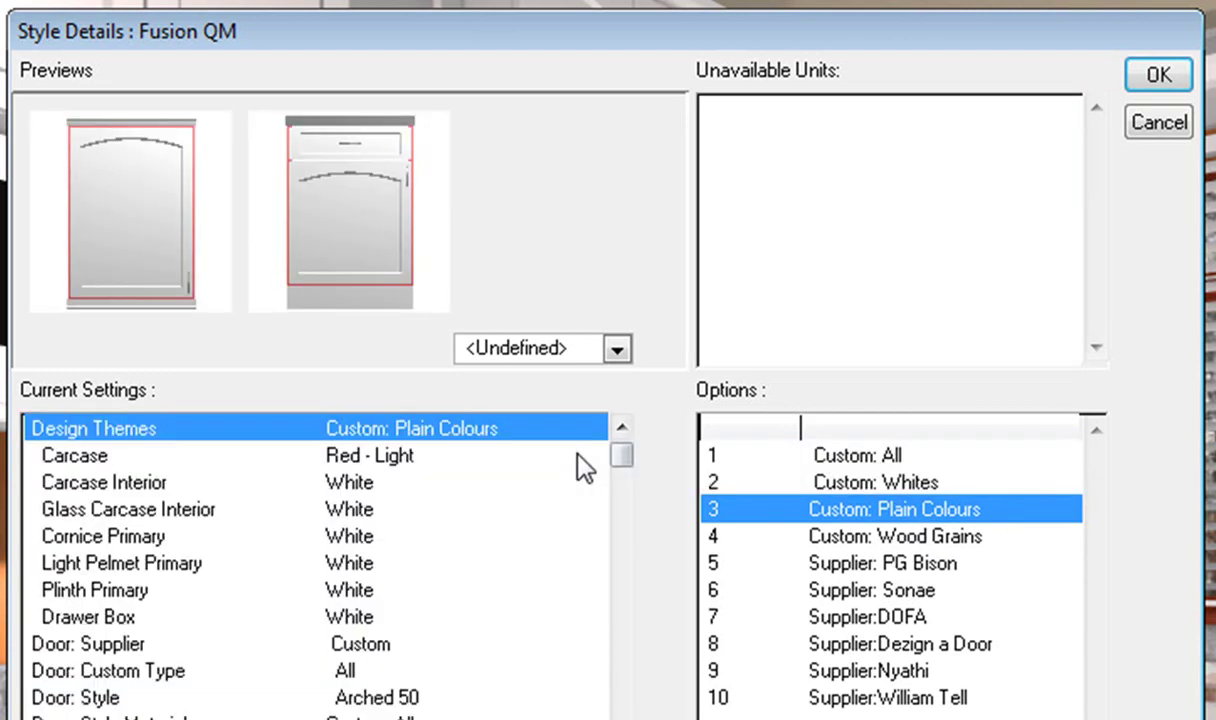
left_click(365, 458)
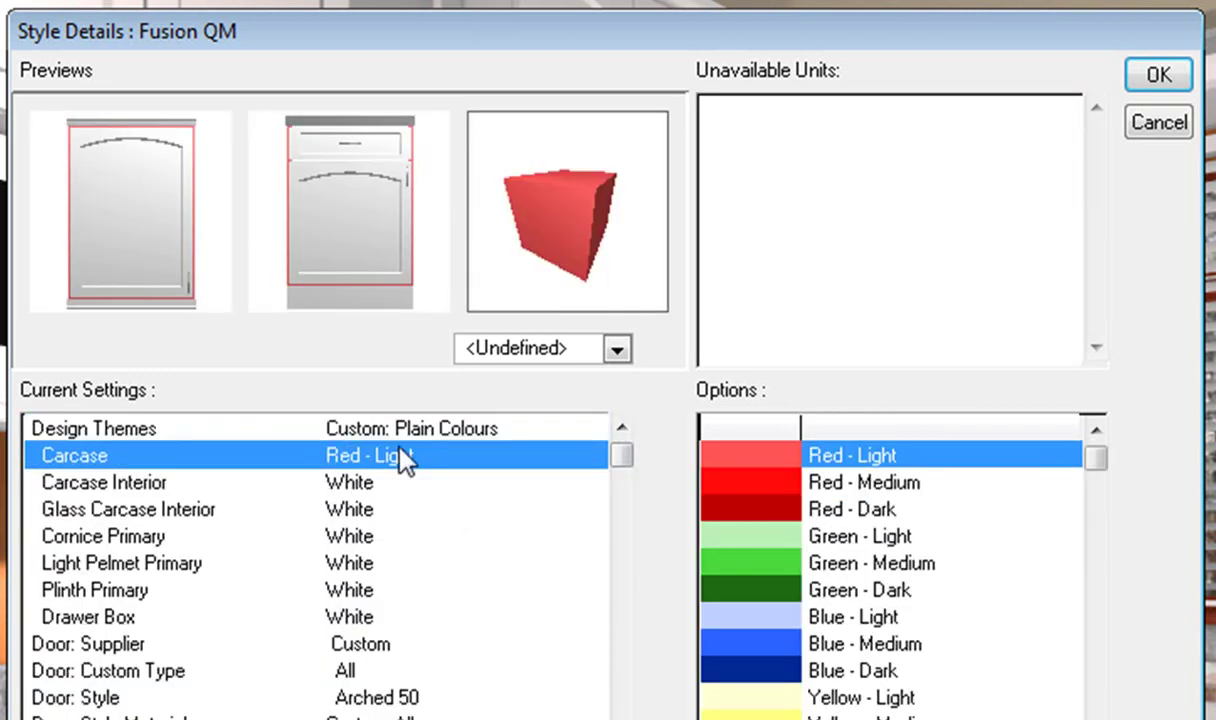
left_click(393, 429)
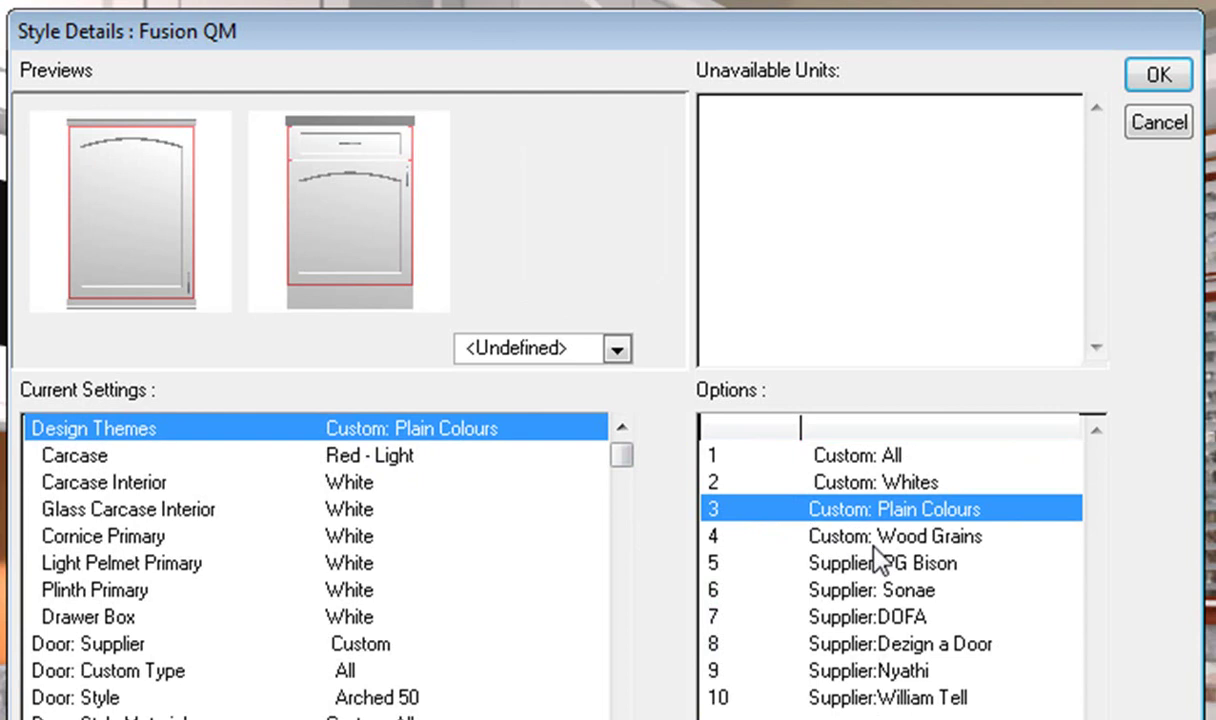
left_click(845, 537)
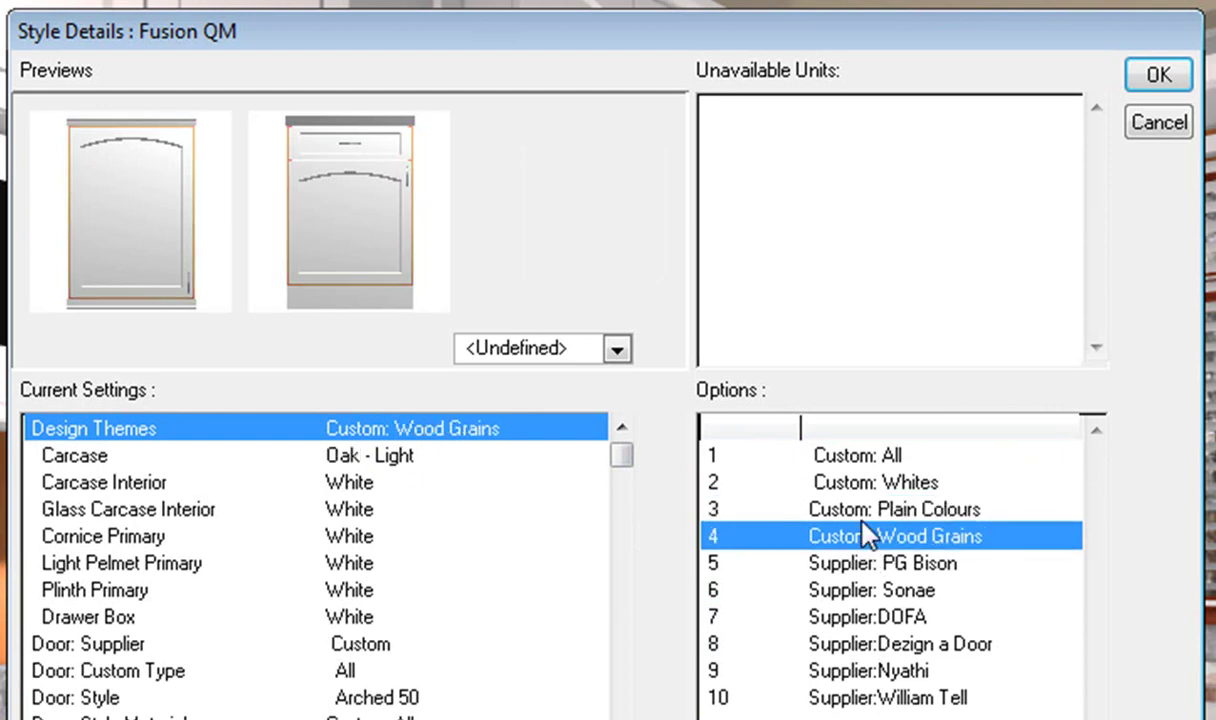
left_click(912, 570)
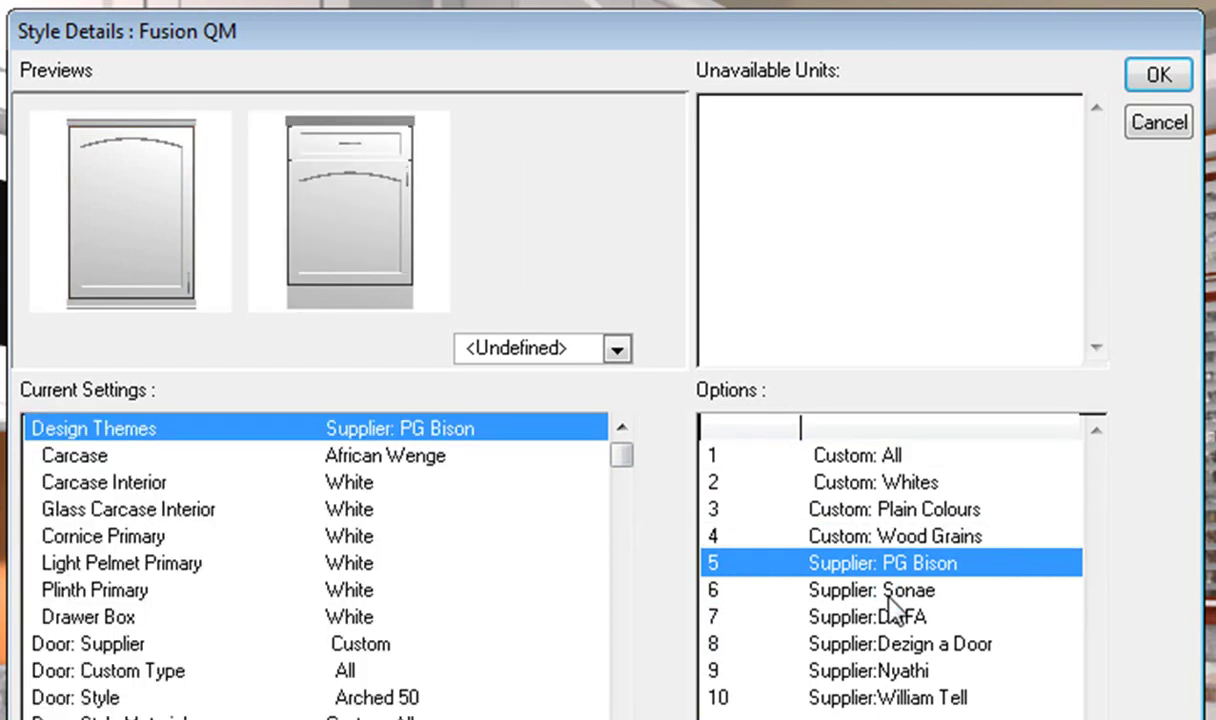
left_click(886, 598)
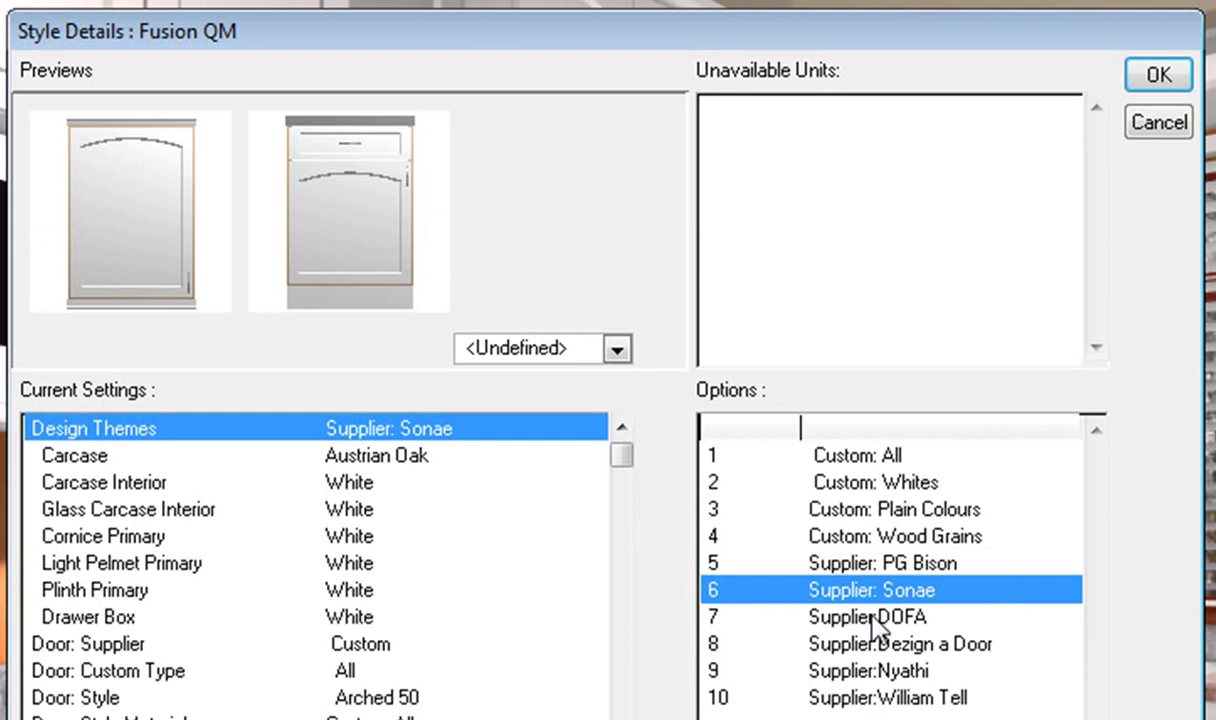
left_click(860, 535)
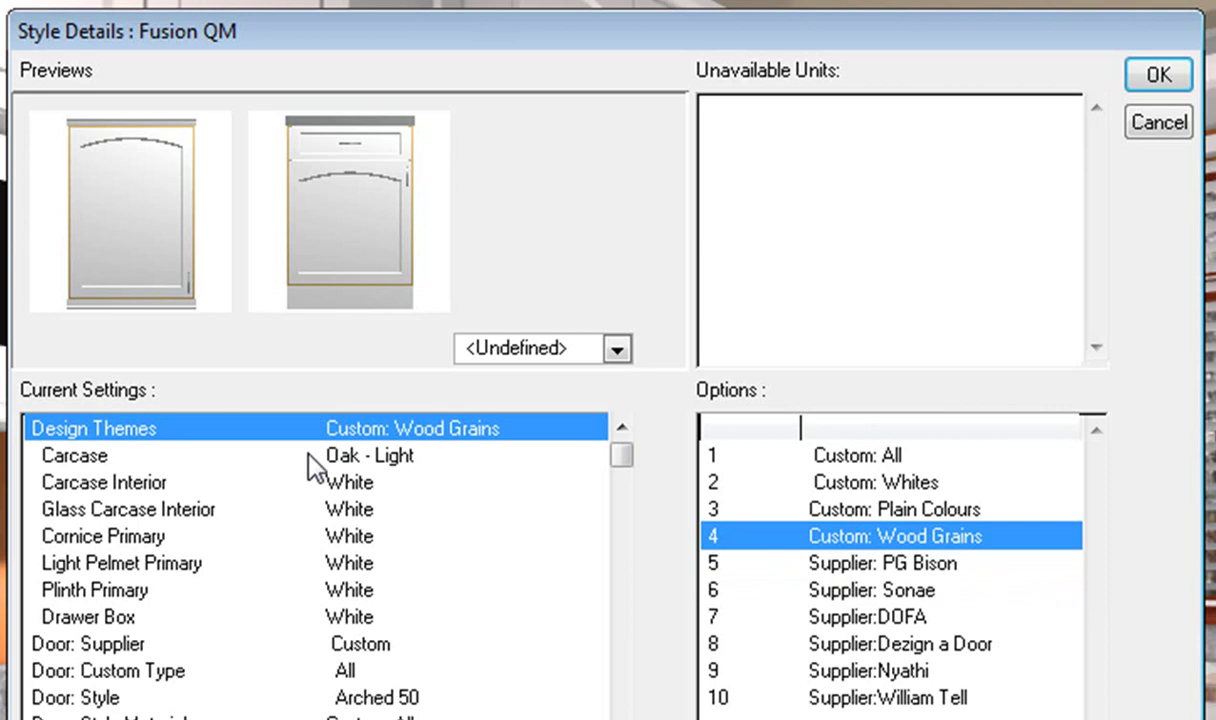
left_click(105, 460)
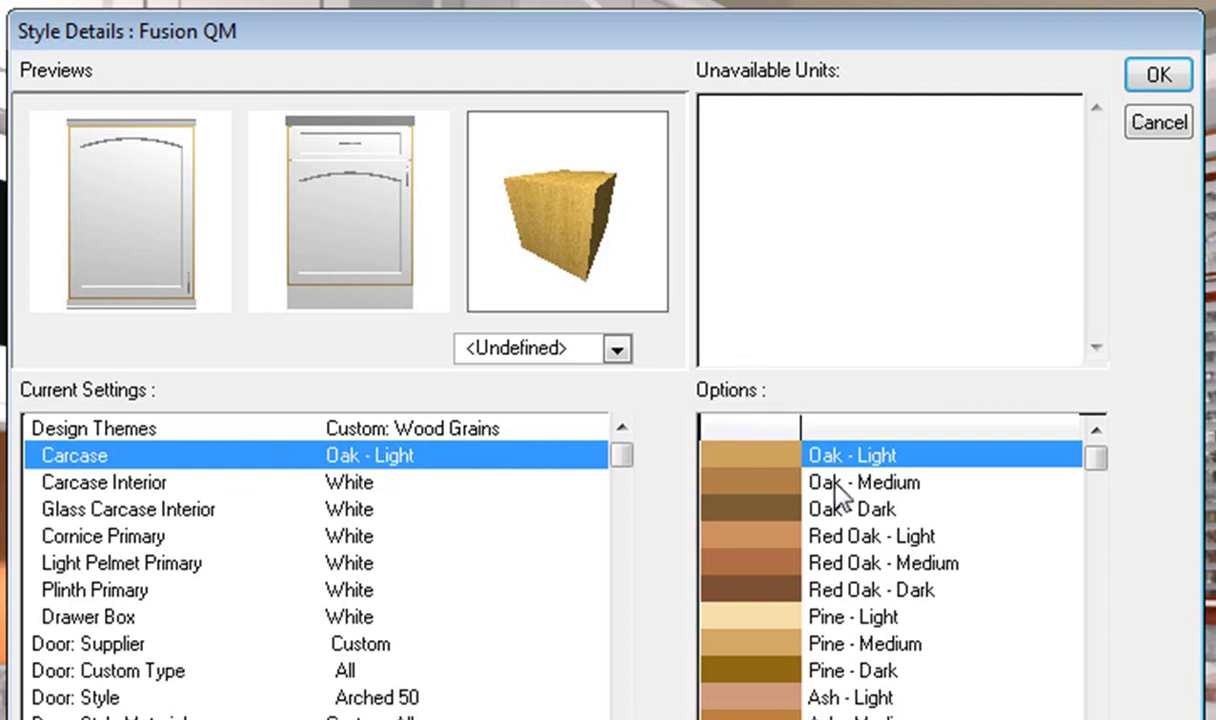
left_click(168, 486)
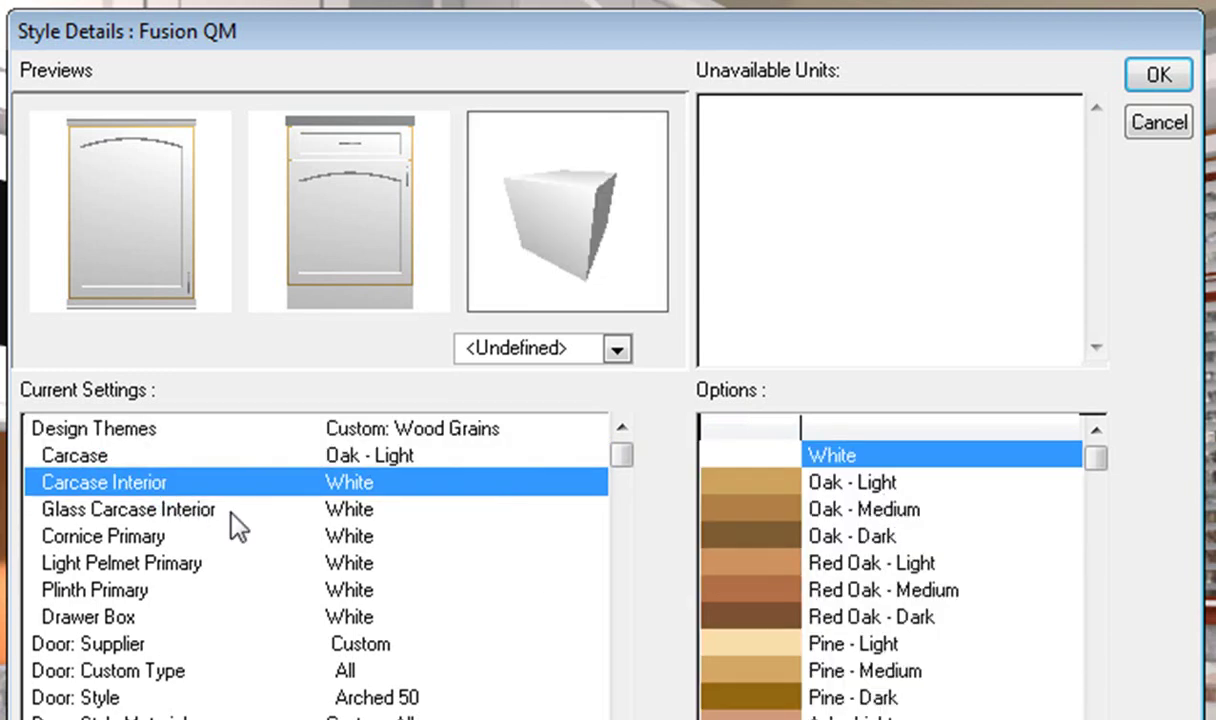
Step: Recolour the glass carcase interior, cornice, light pelmet and plinth to Oak - Light
left_click(125, 505)
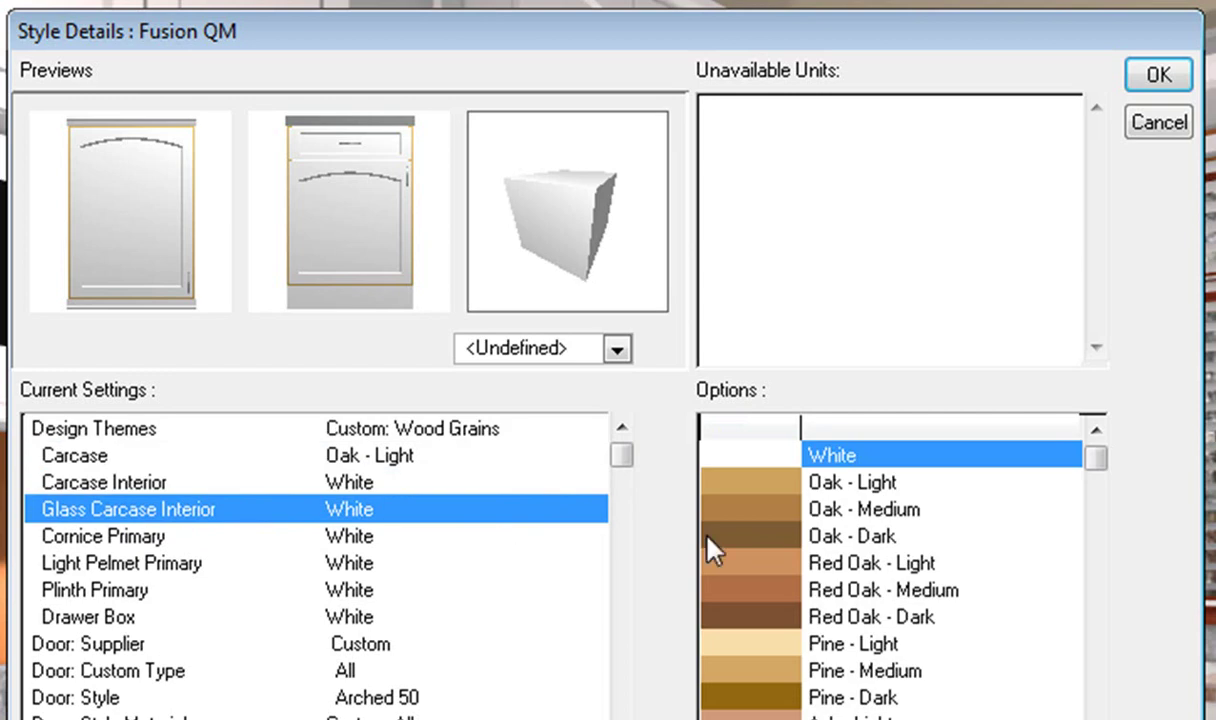
left_click(848, 486)
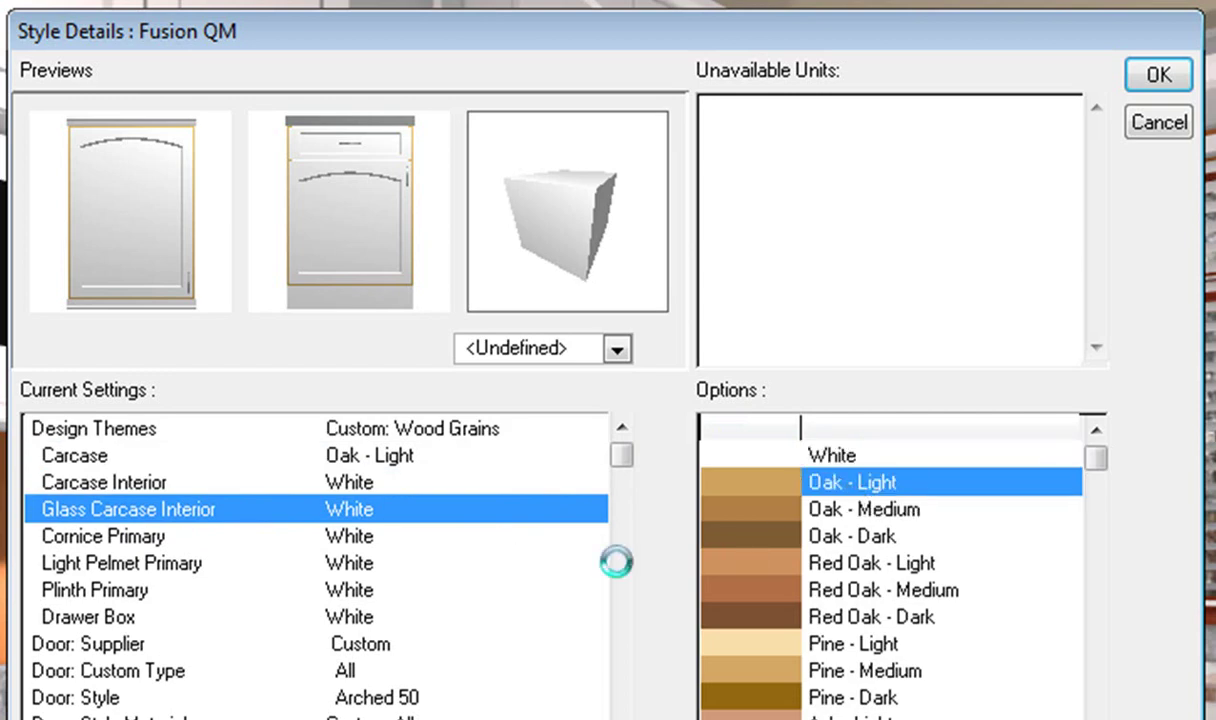
left_click(108, 537)
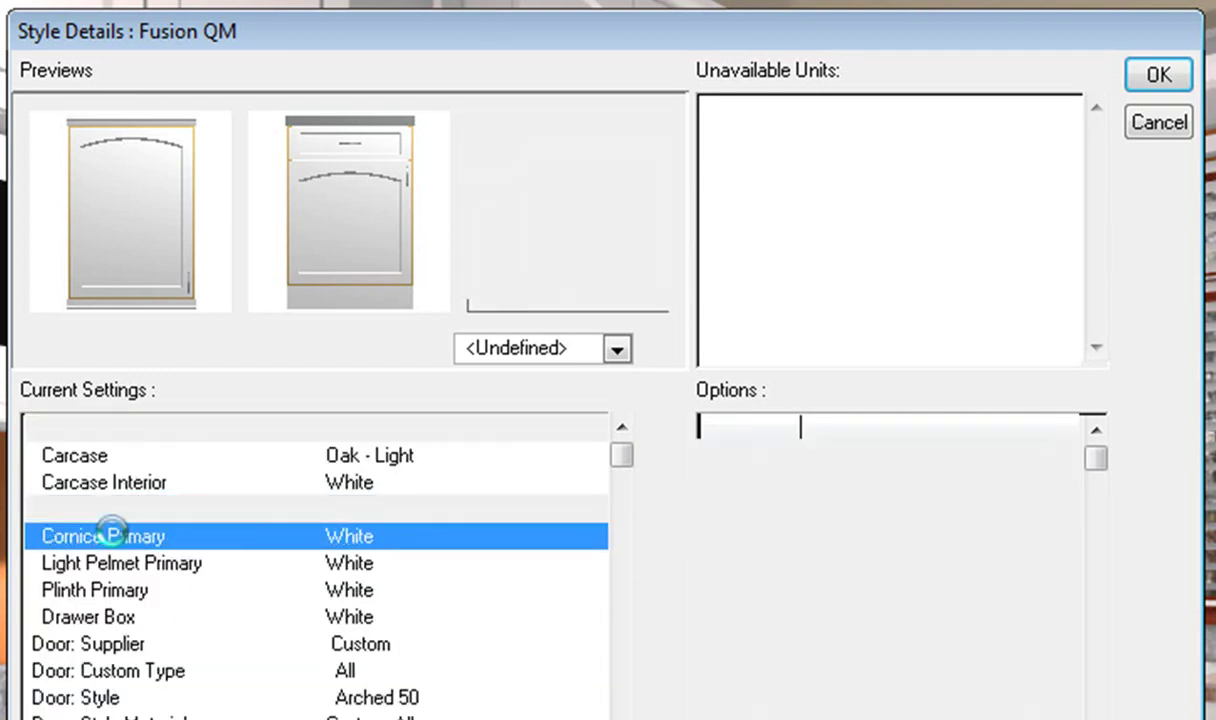
left_click(856, 487)
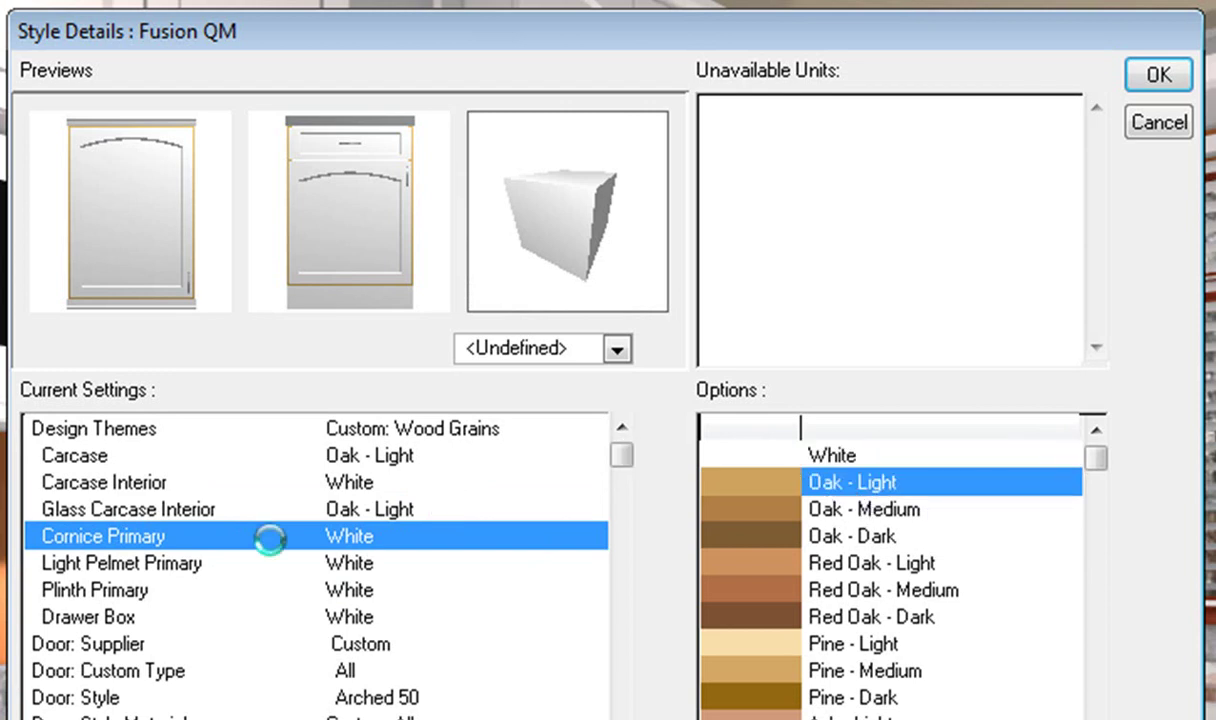
left_click(152, 565)
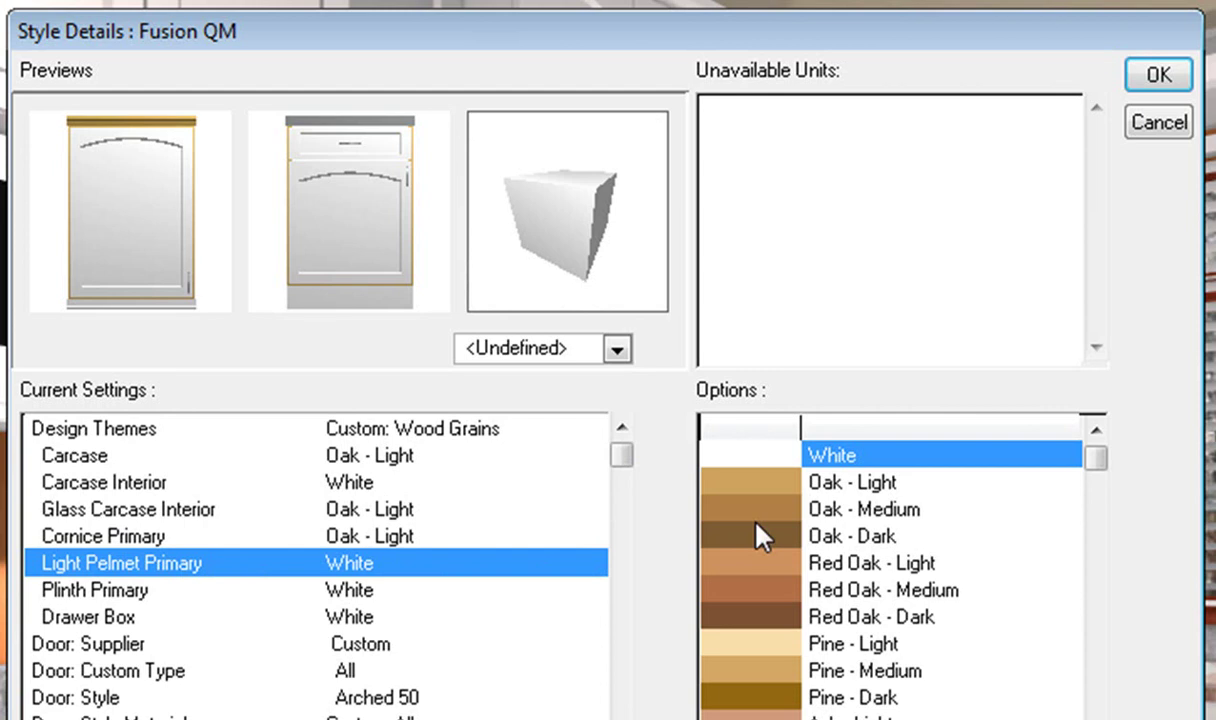
left_click(845, 488)
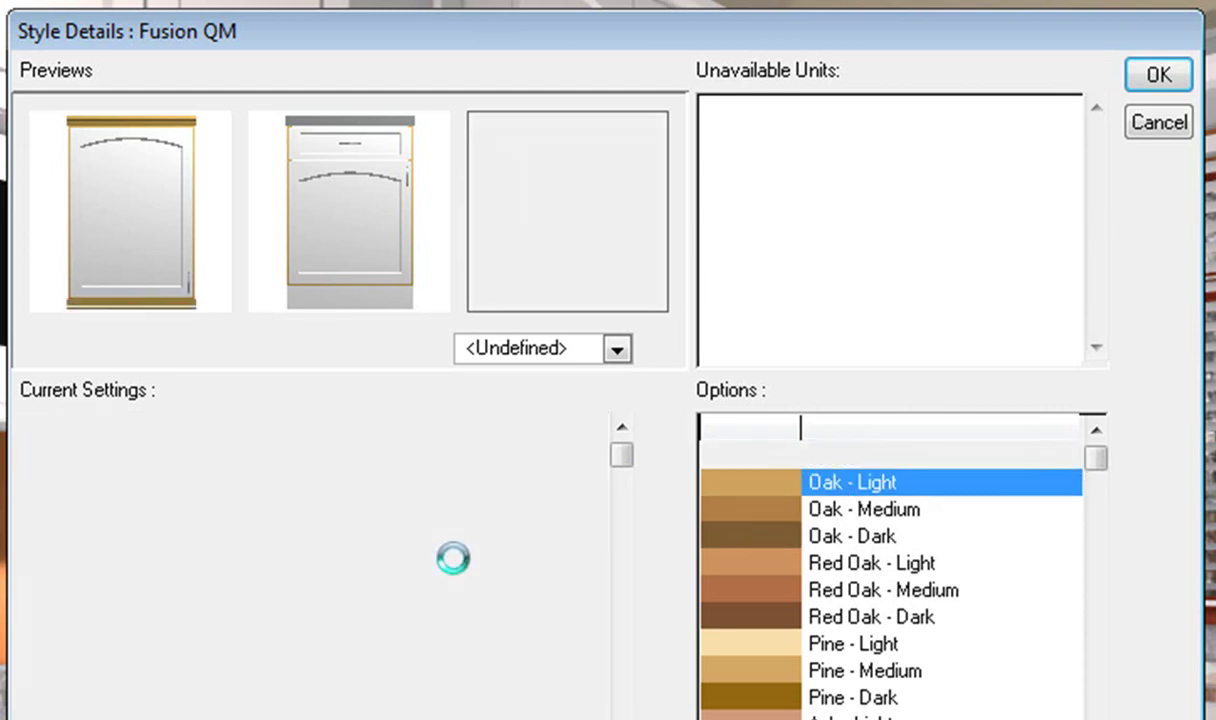
left_click(172, 596)
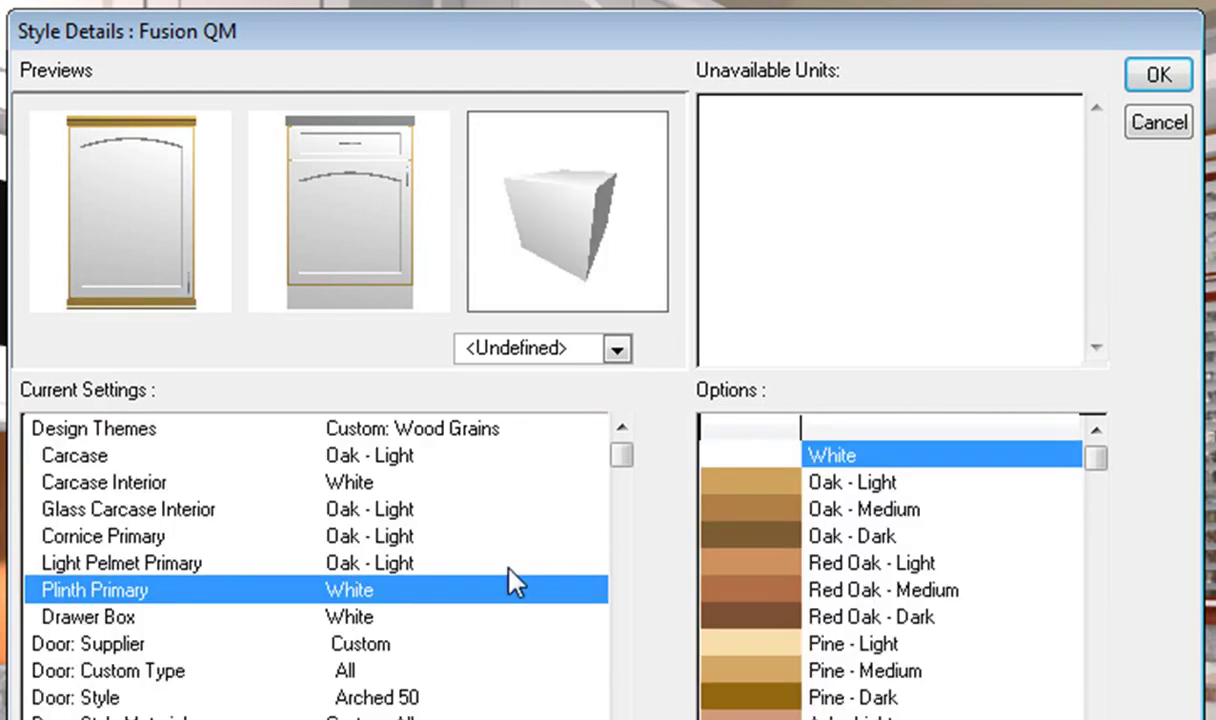
left_click(840, 482)
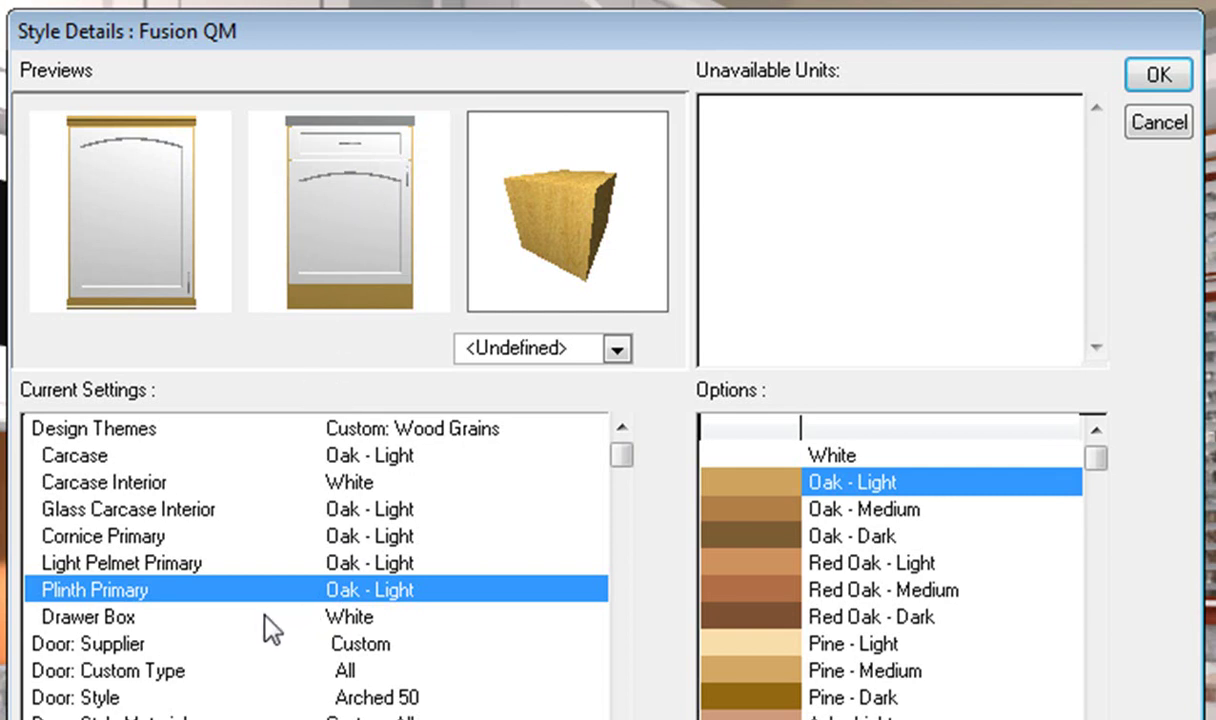
Step: Replace the Arched 50 door style with Shaker B 50, after briefly trying Shaker B 70
left_click(143, 648)
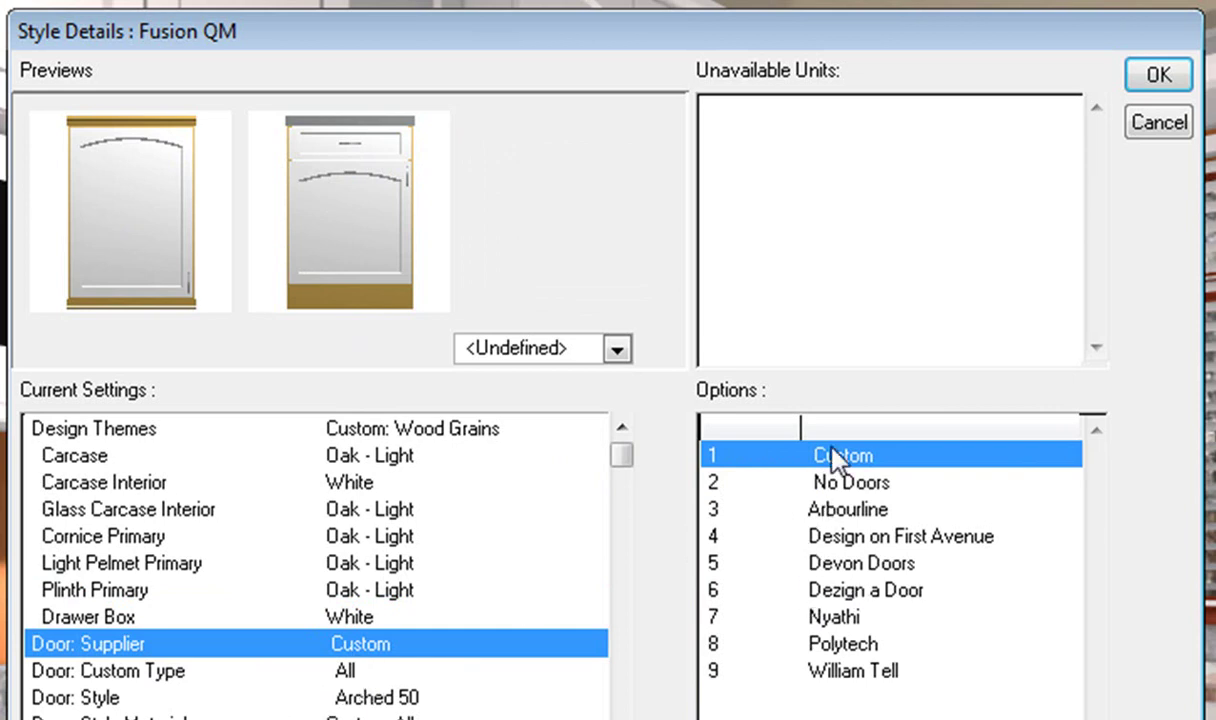
left_click(195, 671)
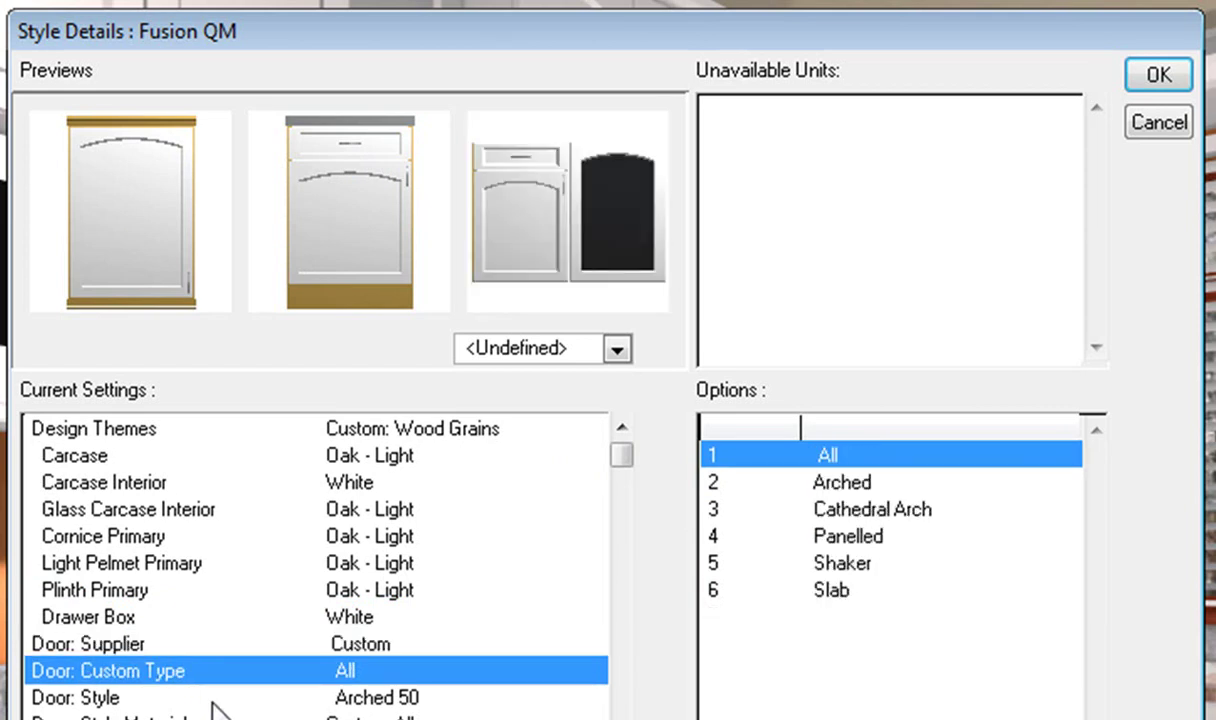
left_click(212, 698)
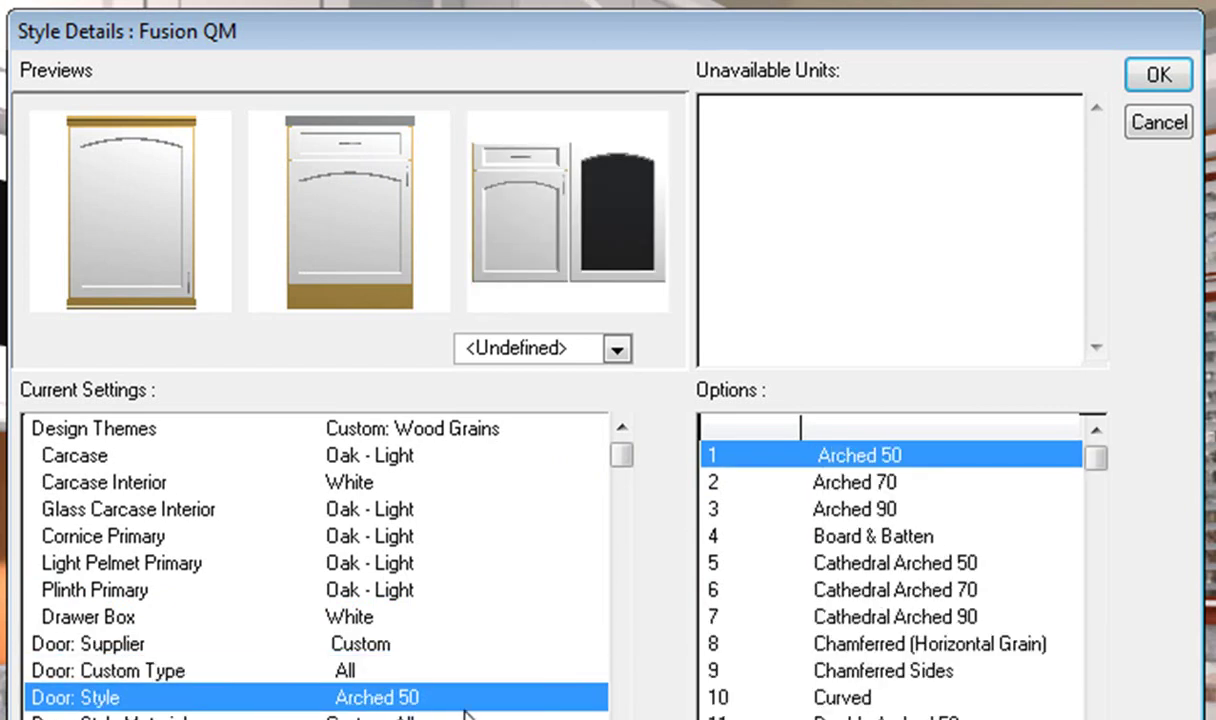
left_click_drag(1095, 490, 1094, 679)
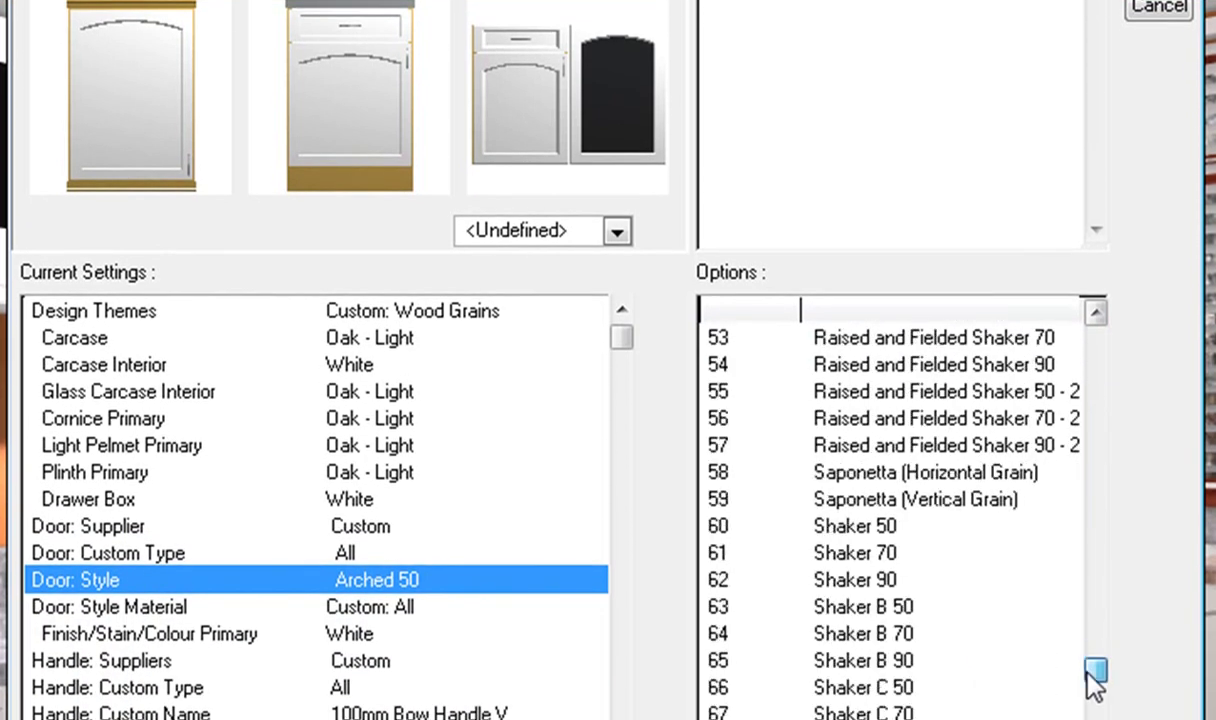
left_click(864, 610)
double_click(822, 603)
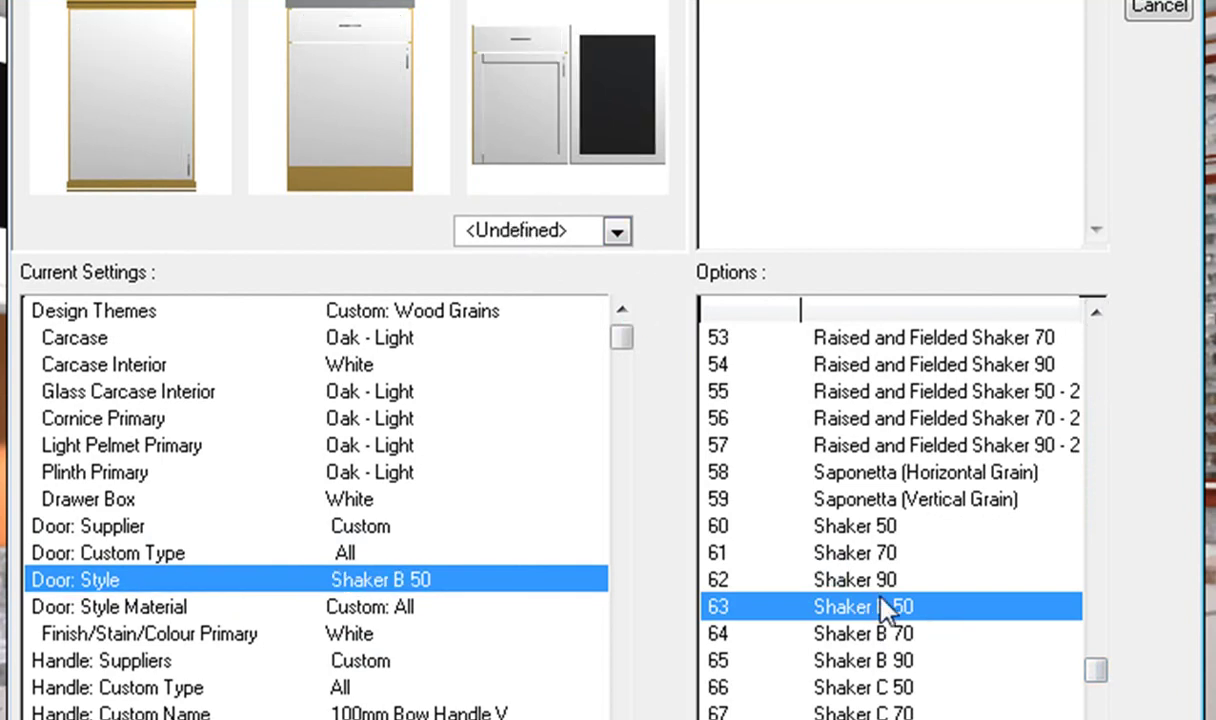
left_click(860, 638, "ctrl")
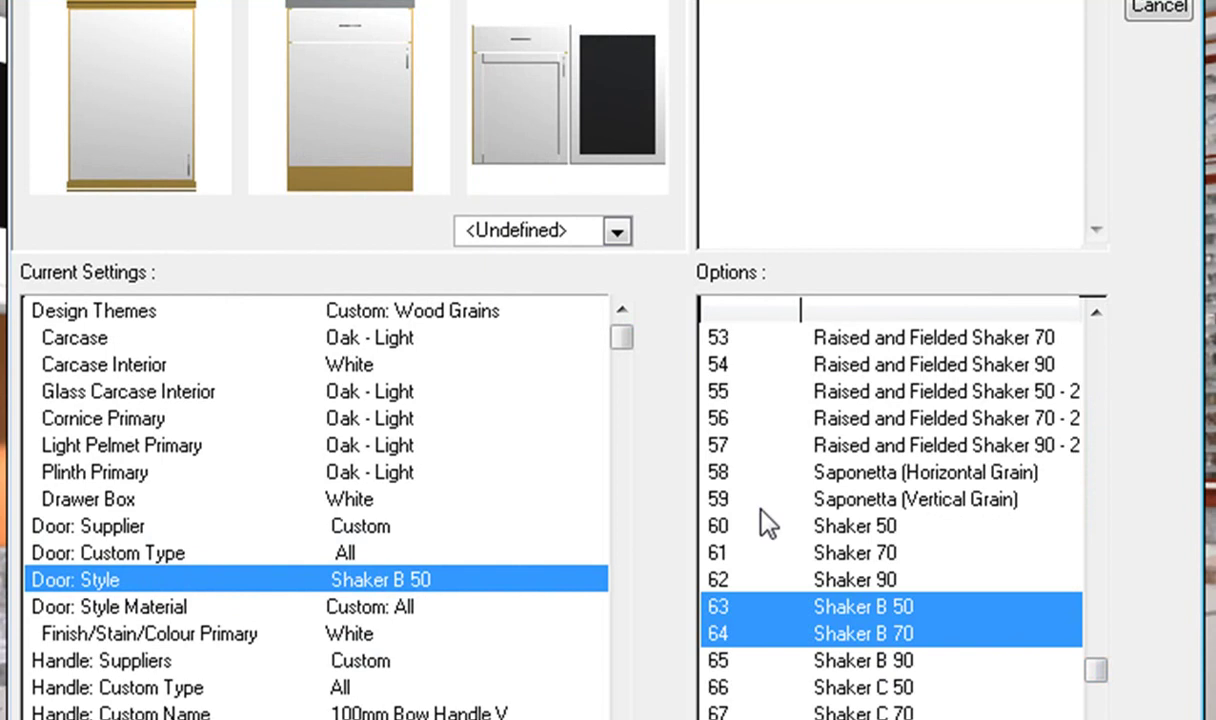
left_click(620, 340)
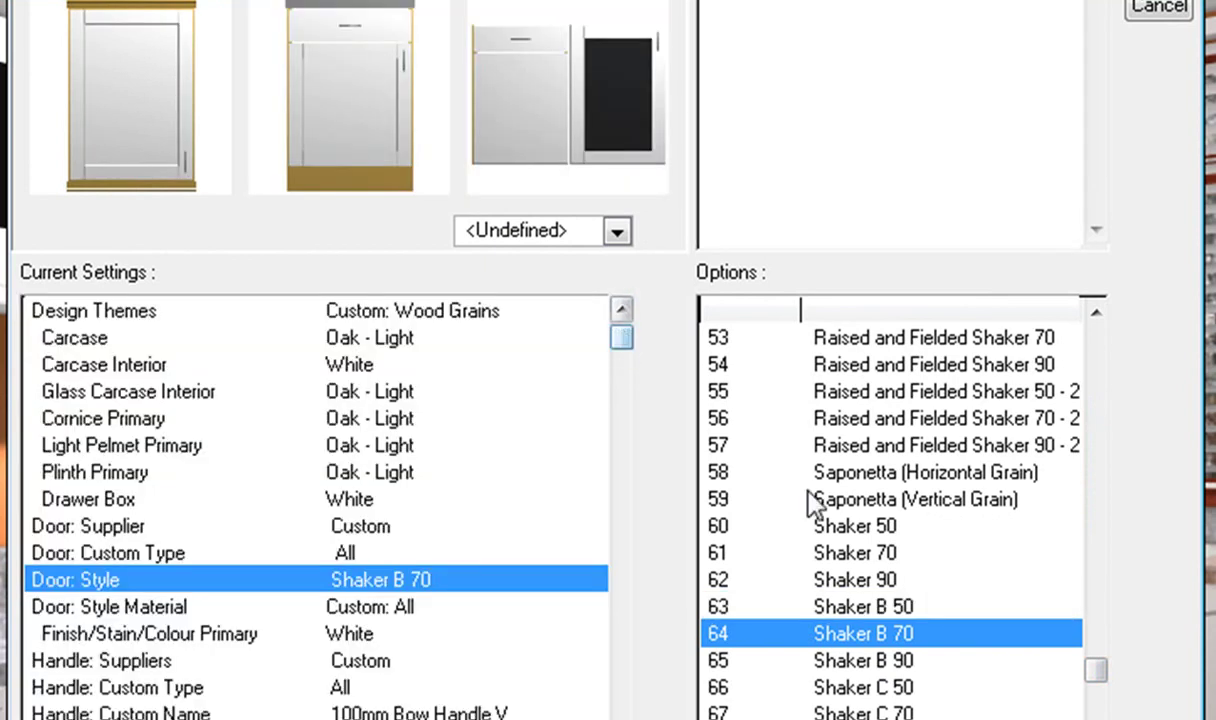
left_click(812, 609, "ctrl")
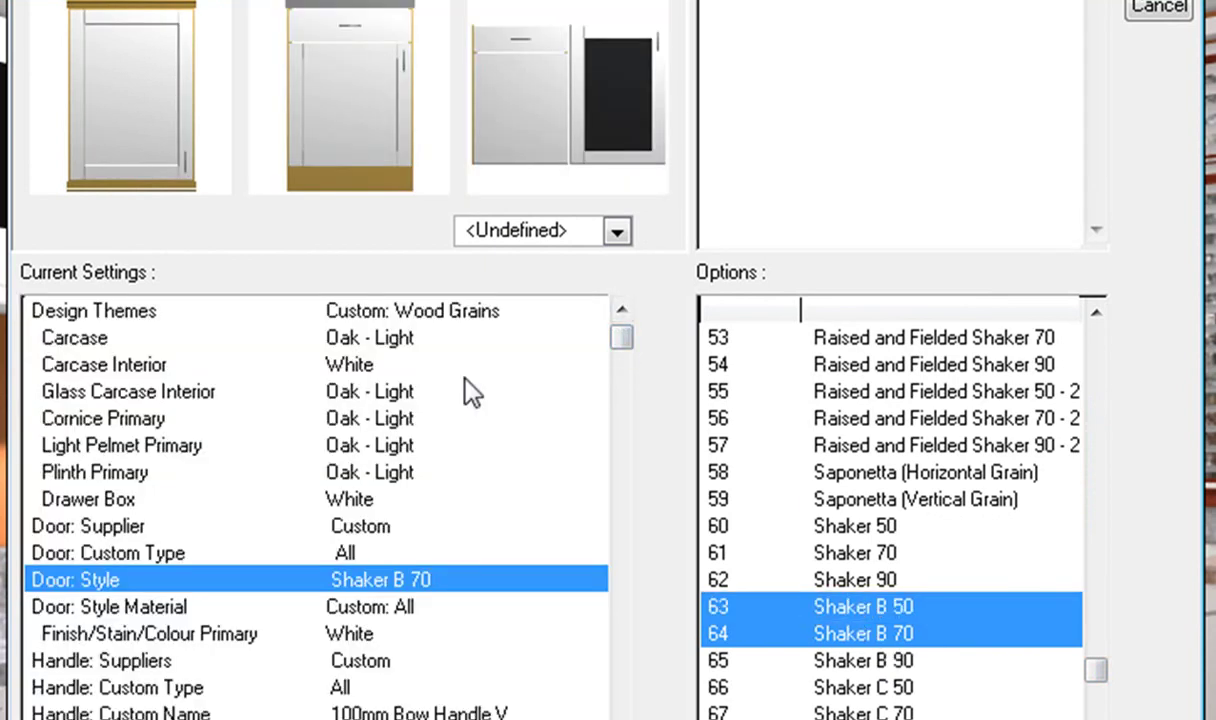
left_click(833, 608)
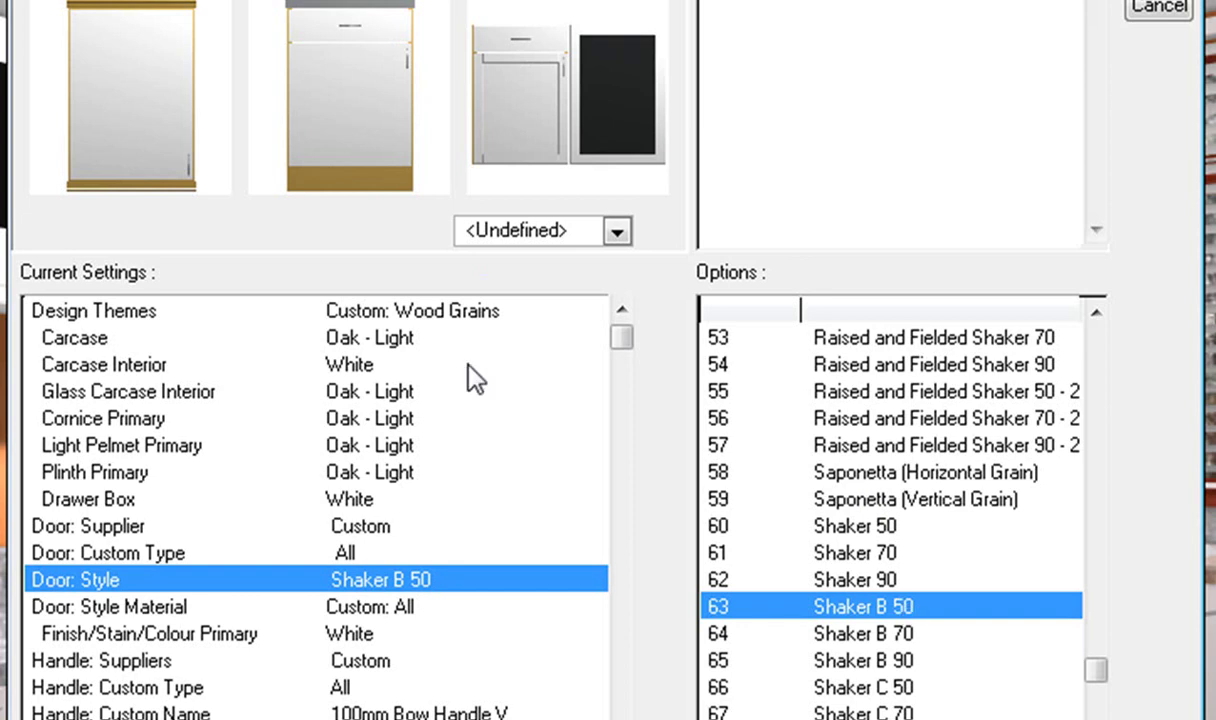
Step: Render the cabinet previews in FutureVision and set the door style to Shaker C 50
left_click(566, 230)
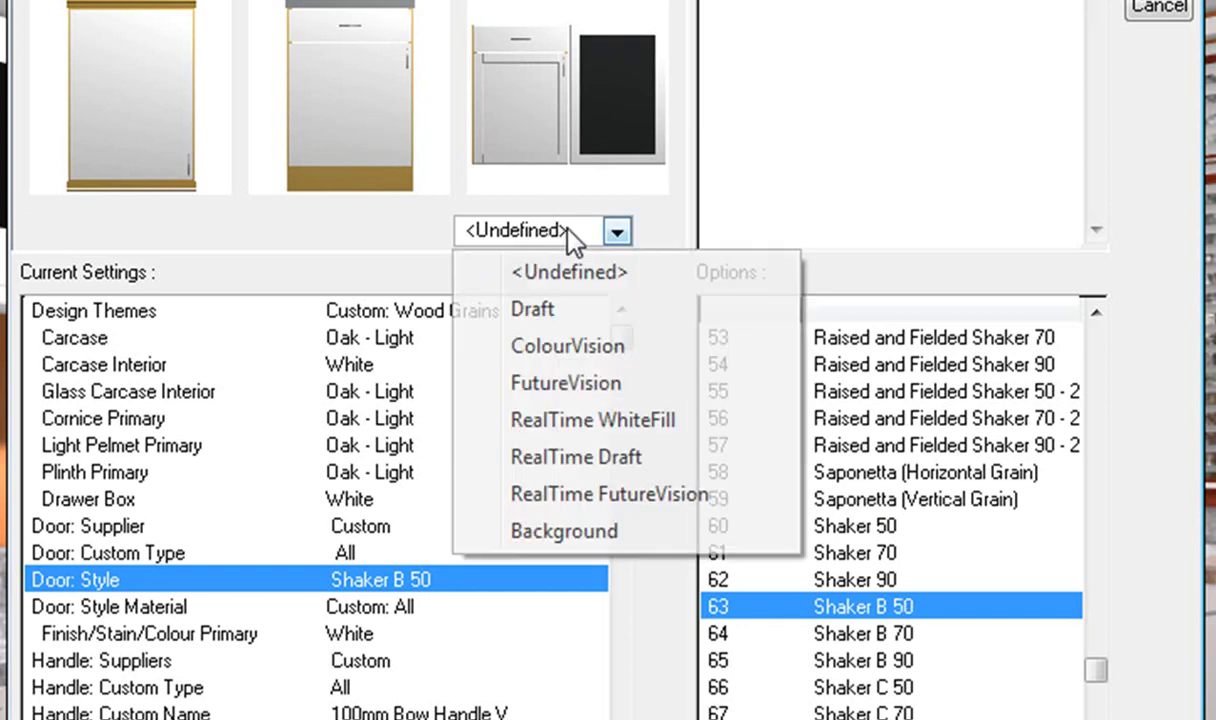
left_click(578, 383)
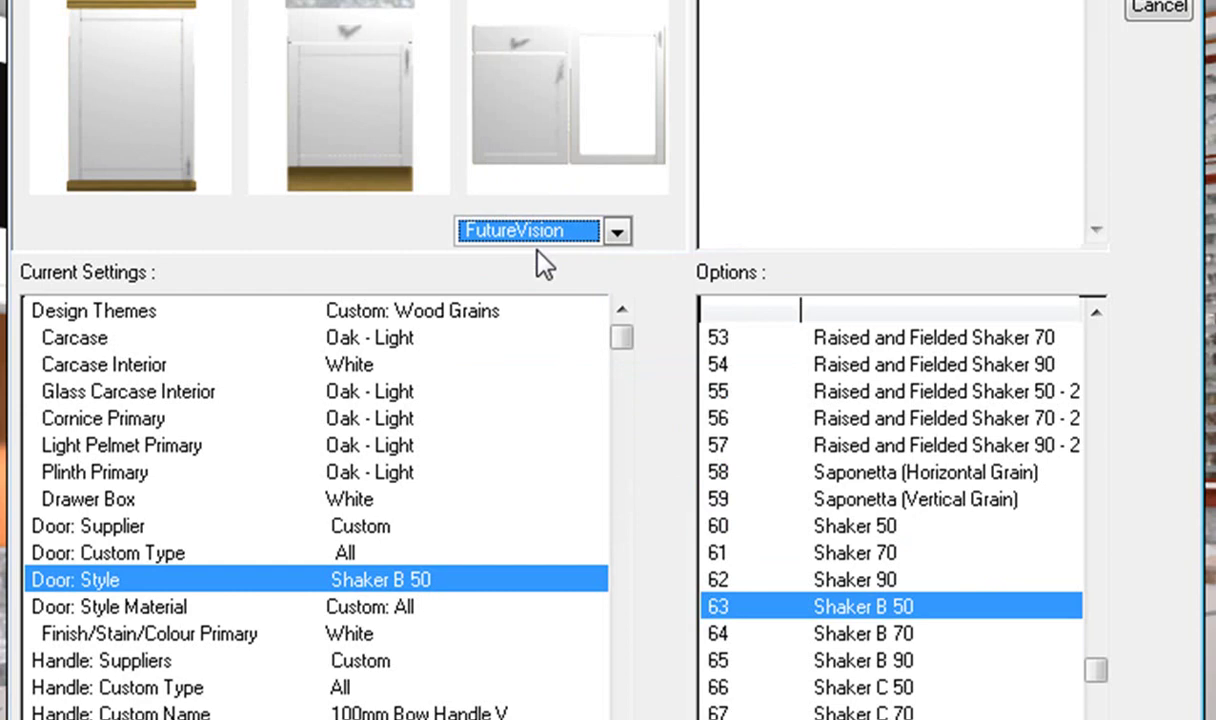
left_click(855, 690)
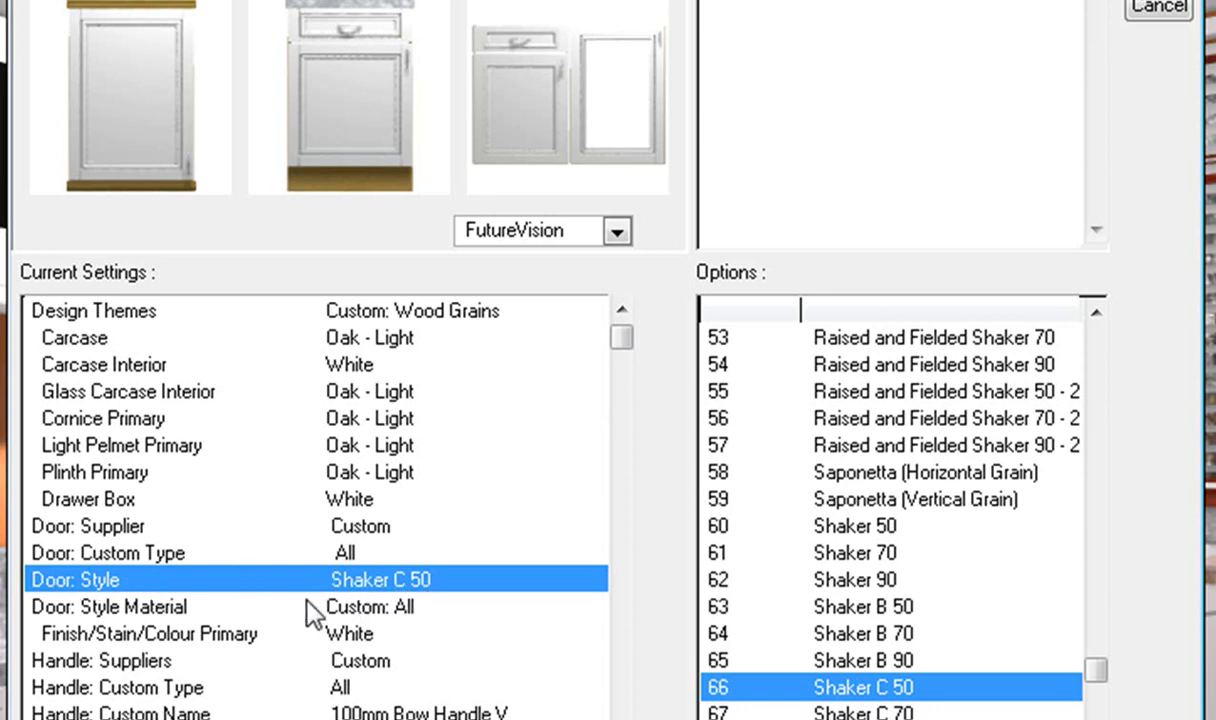
left_click(135, 606)
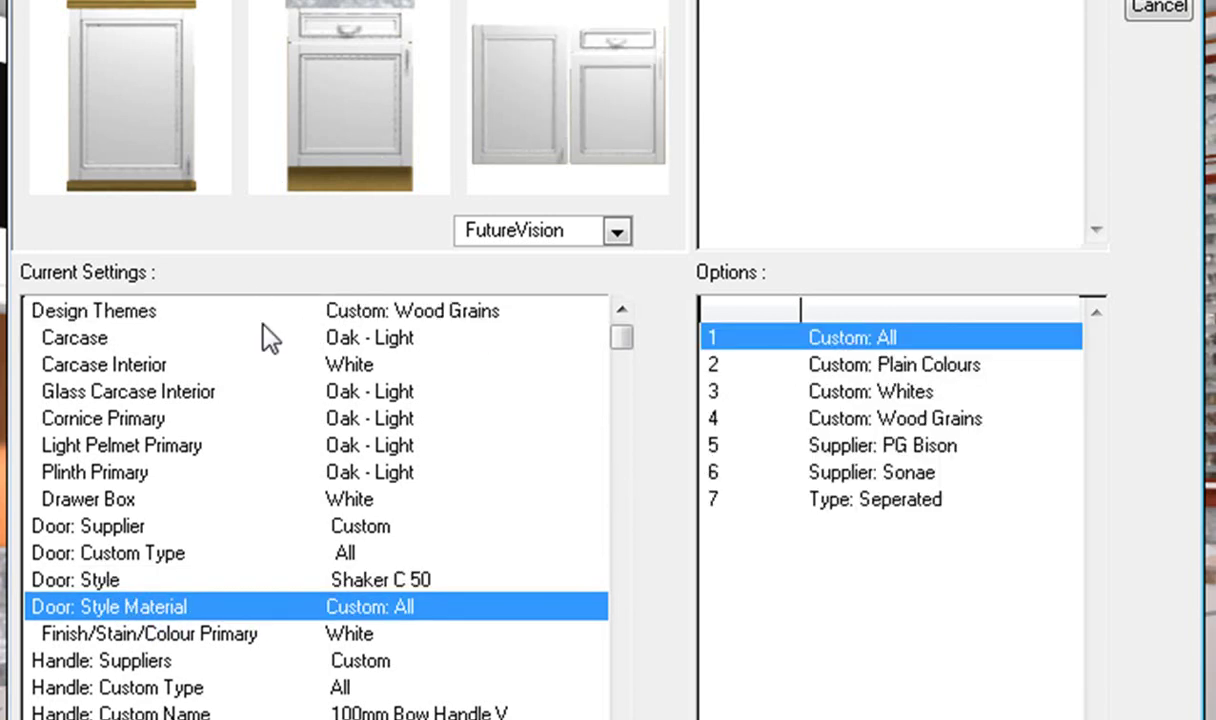
Step: Make the door material Custom: Wood Grains and check its Oak - Light finish
left_click(848, 422)
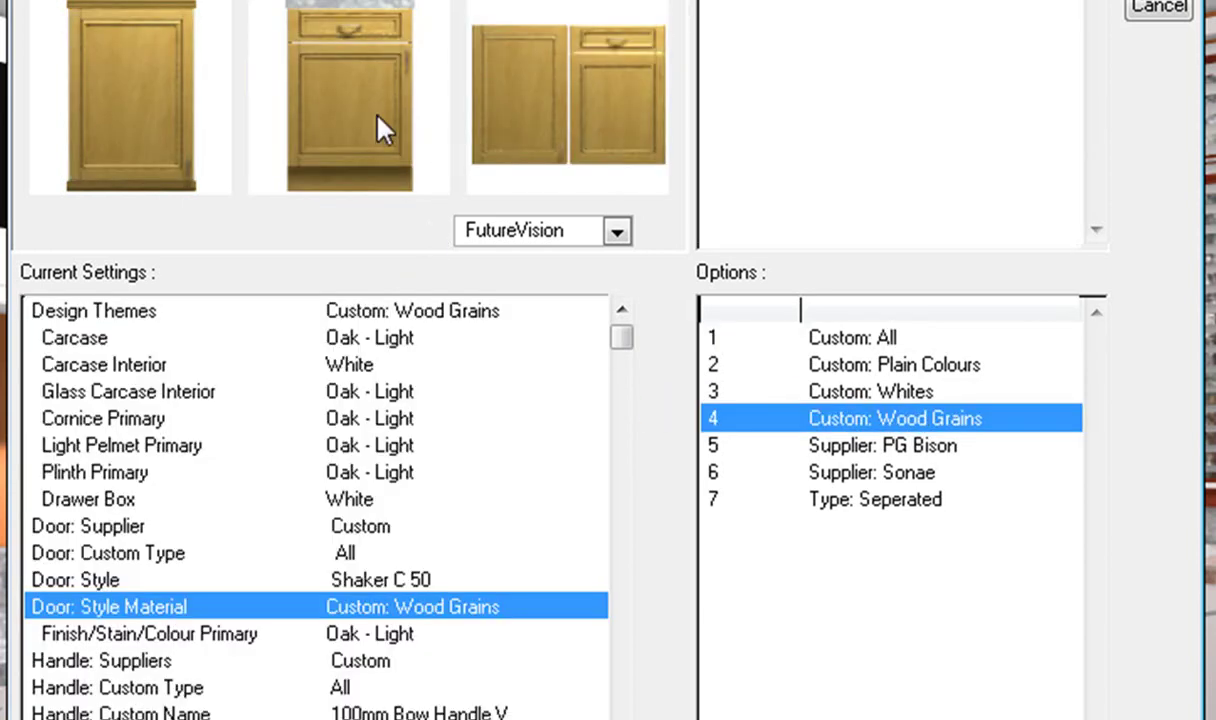
left_click(190, 636)
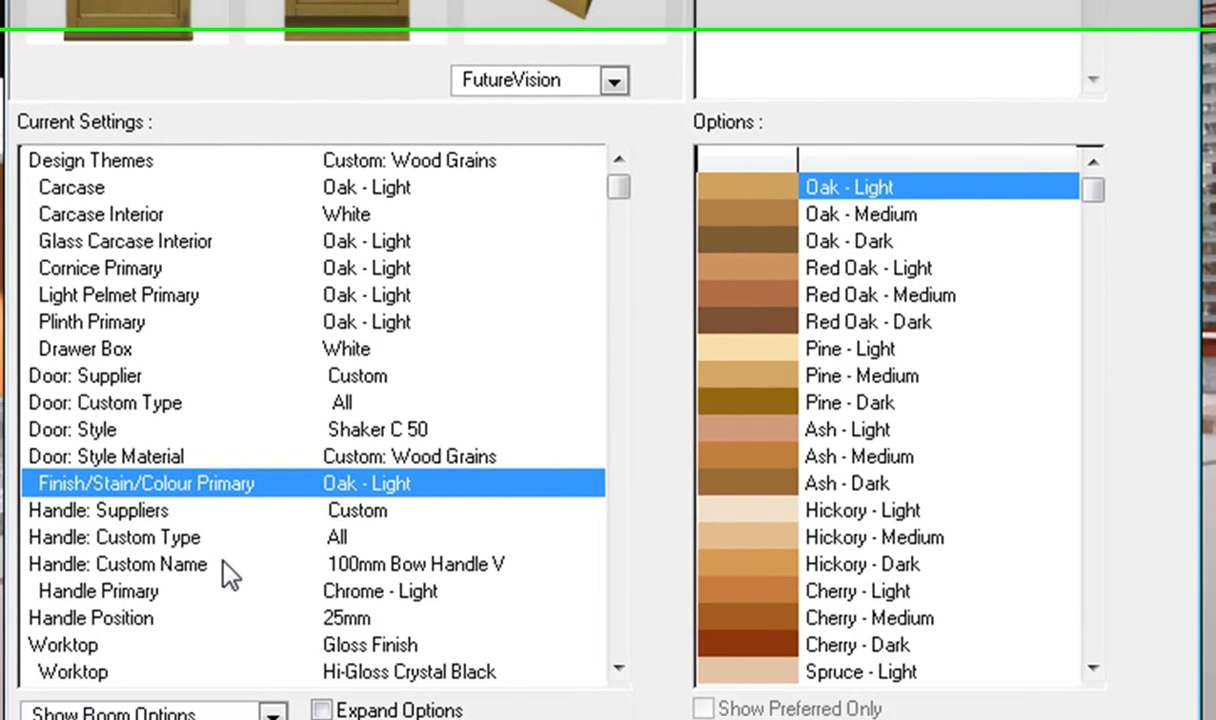
left_click(212, 704)
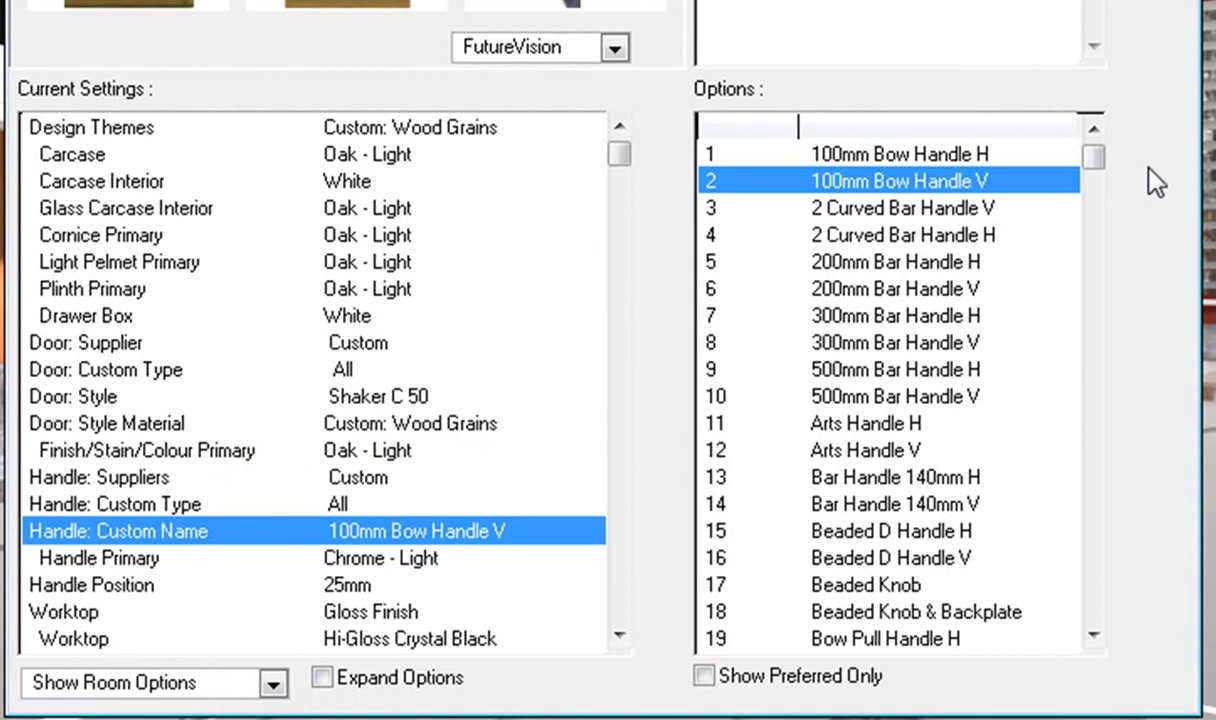
Step: Try 200mm Bar Handle H, then set the handles to 200mm Bar Handle V
left_click(855, 262)
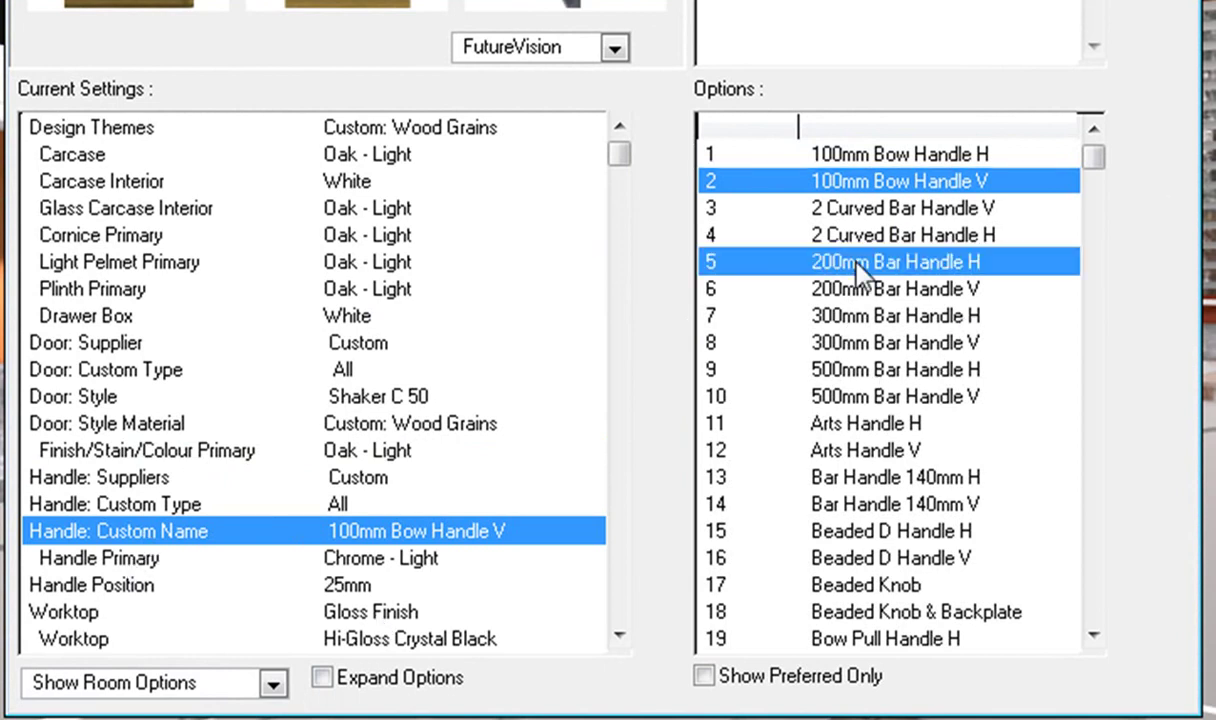
double_click(786, 262)
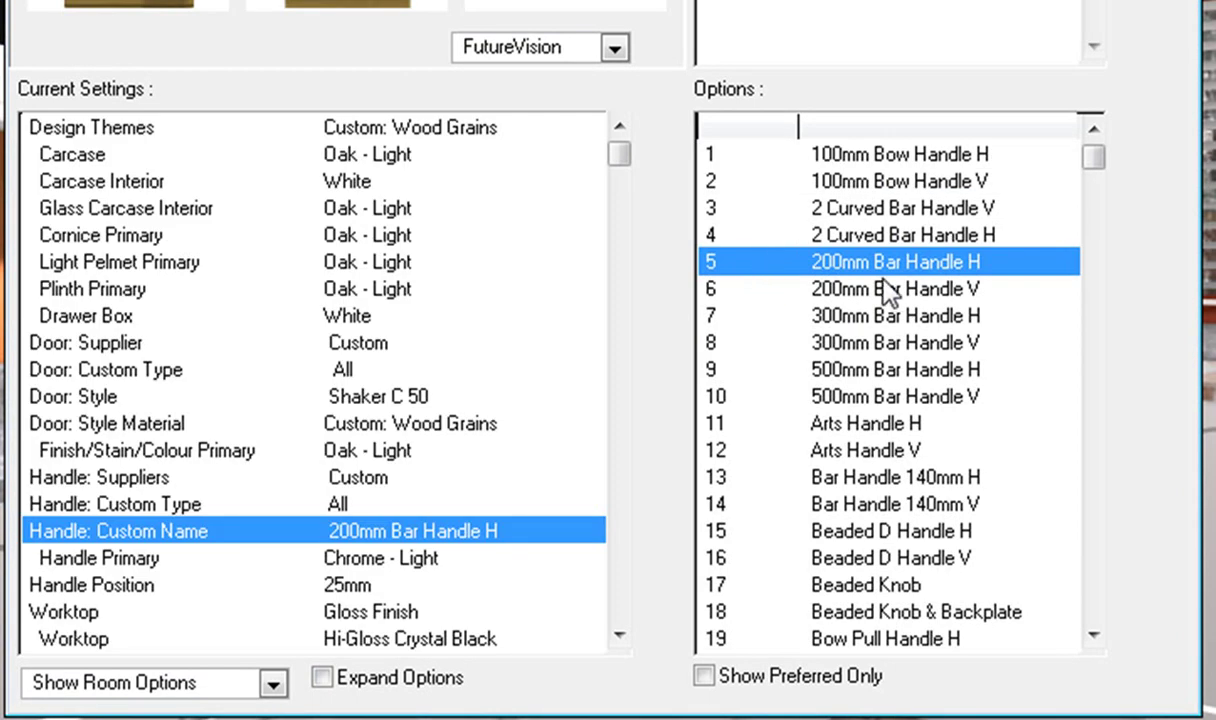
left_click(808, 292, "ctrl")
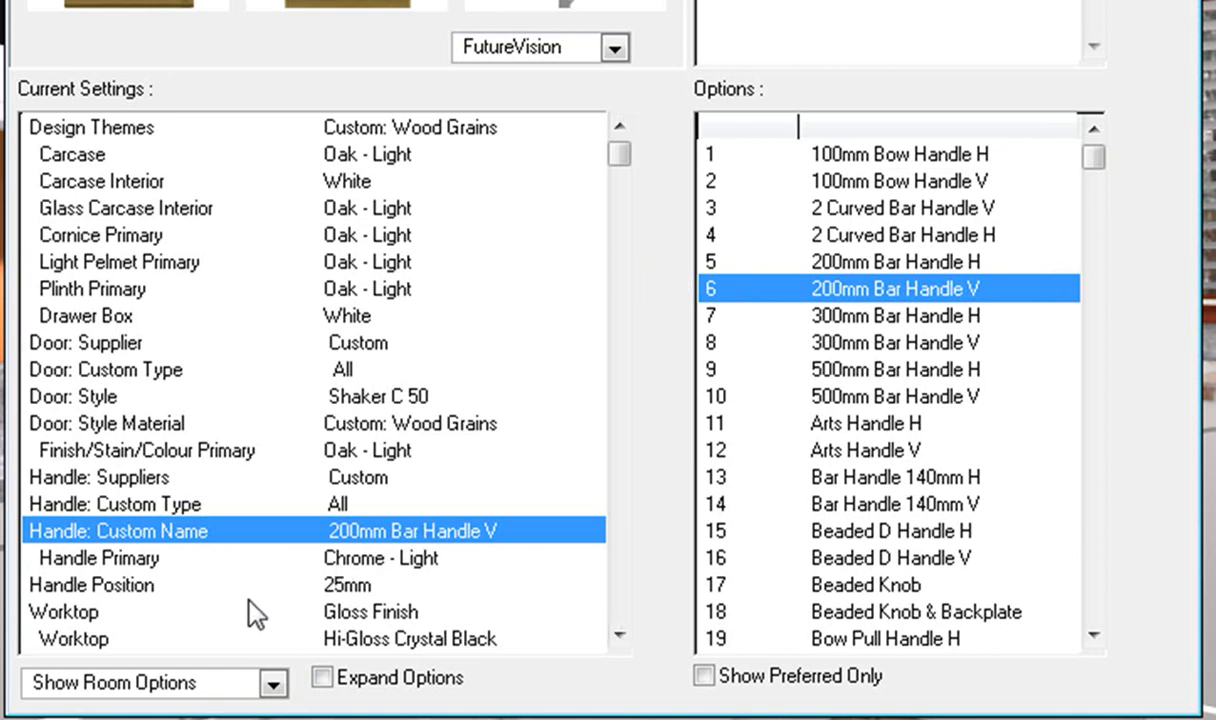
Step: Set the worktop to South African Granites in the black Rustenburgh colour
left_click(299, 617)
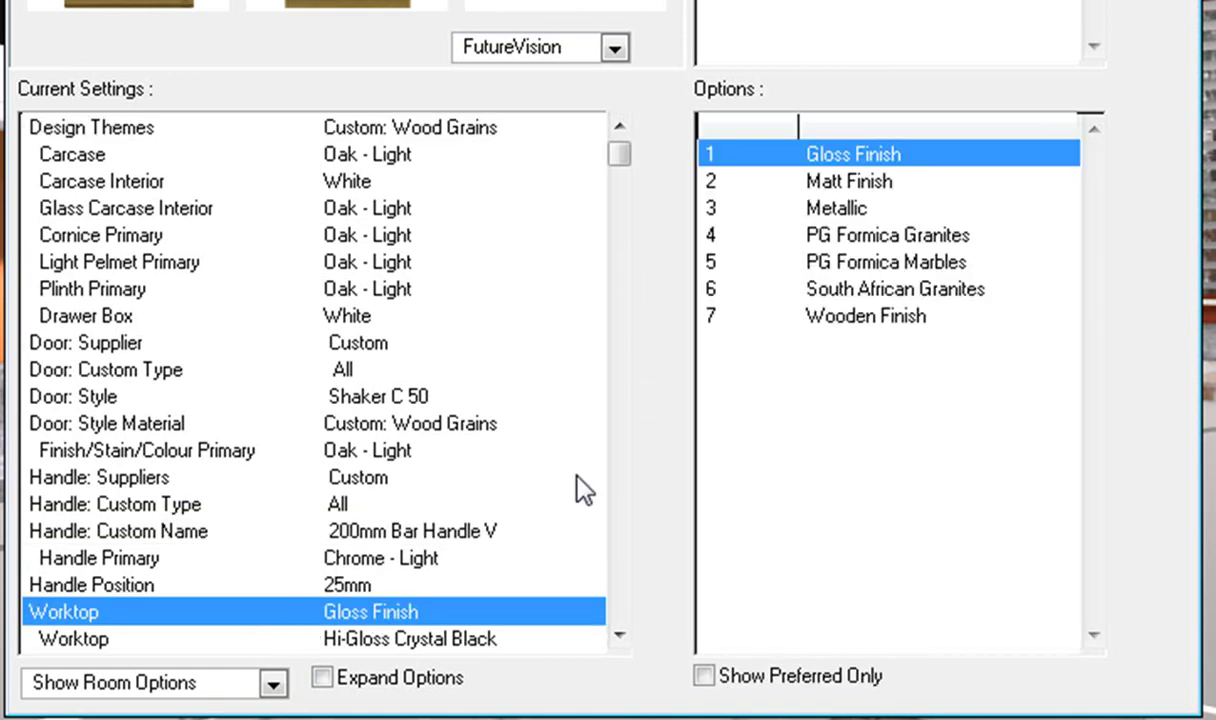
left_click(855, 295)
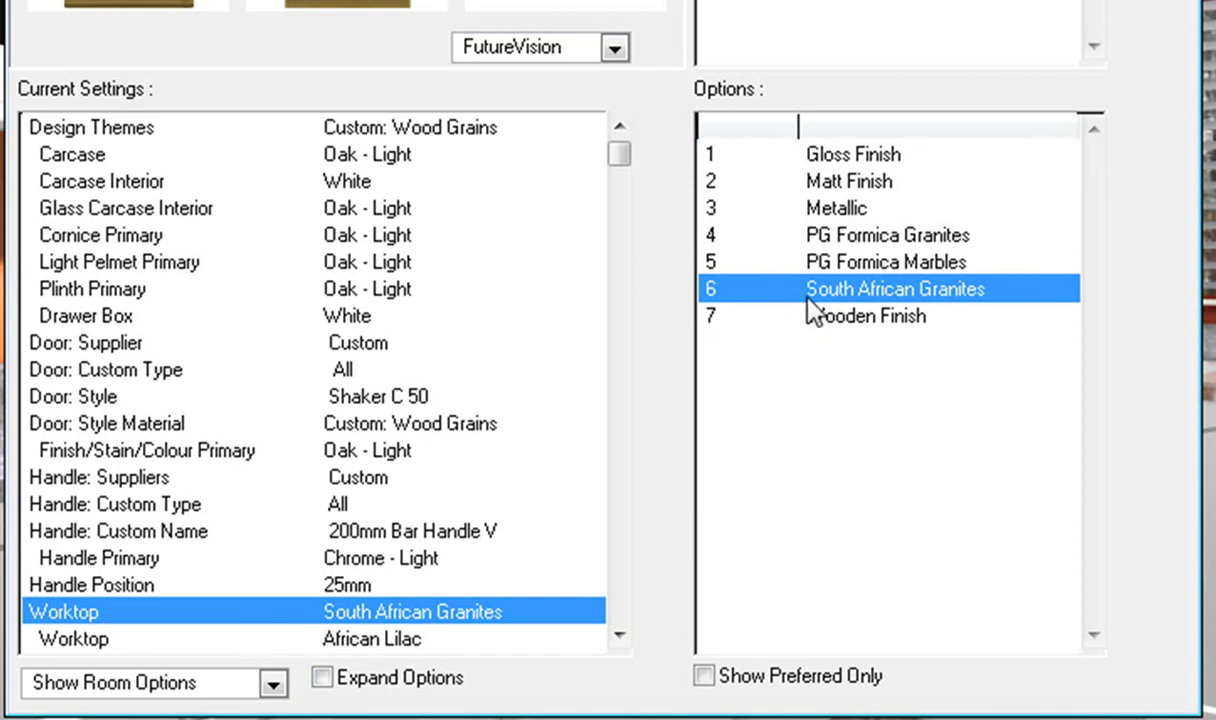
left_click(378, 641)
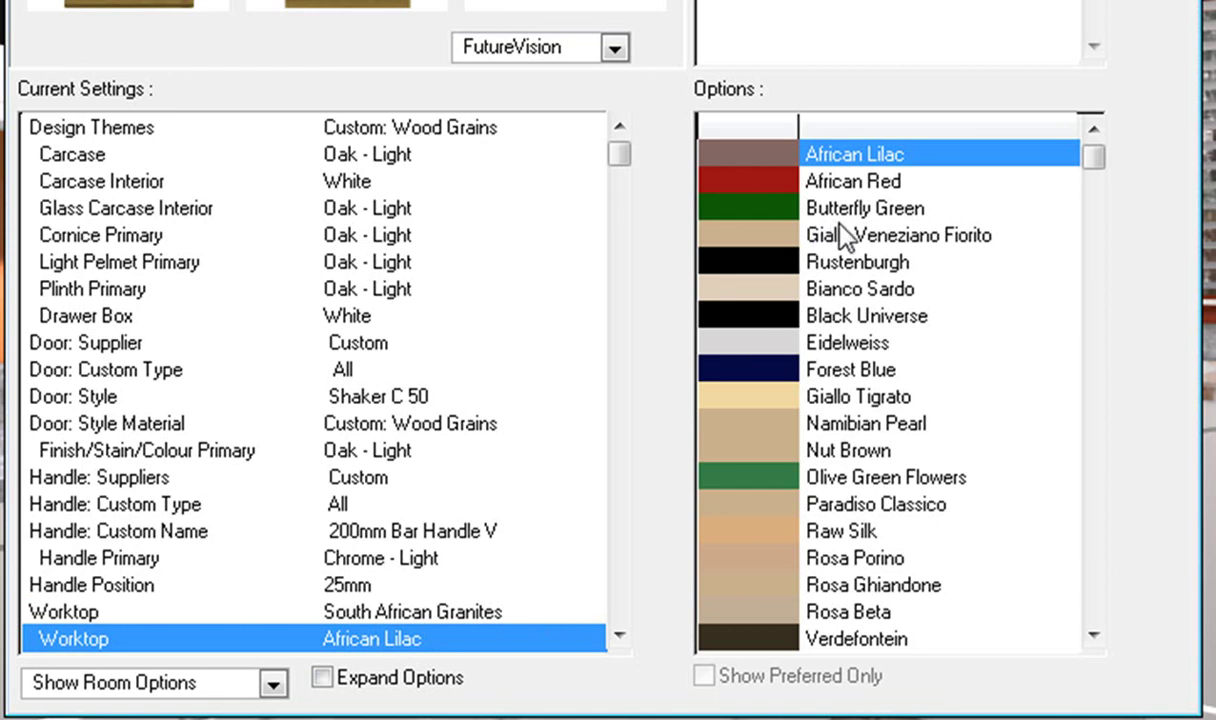
left_click(821, 266)
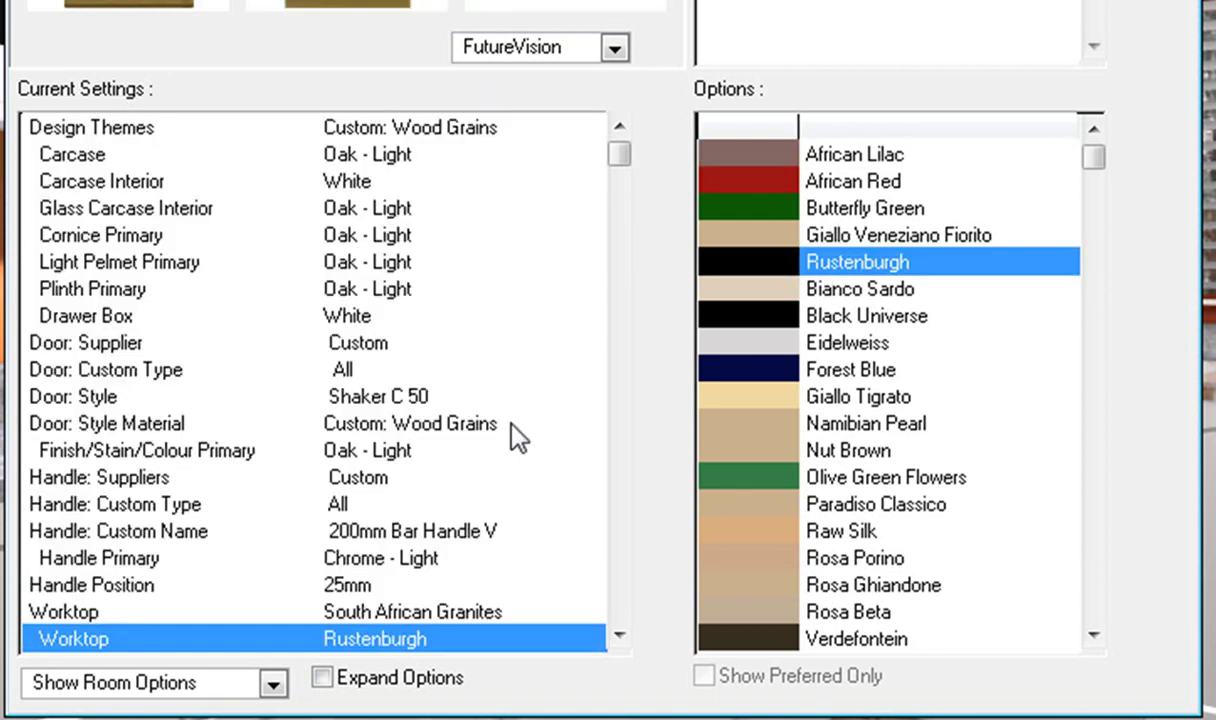
left_click(620, 636)
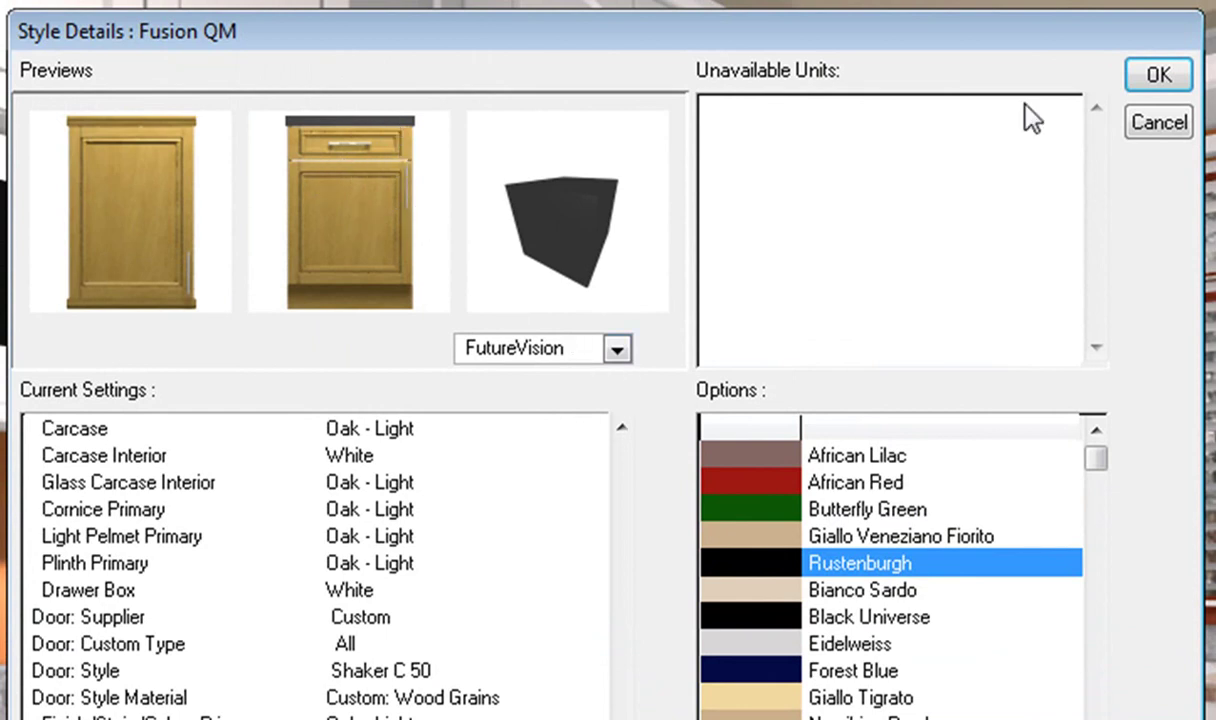
Step: Apply the new style to the kitchen and select the drawer unit beside the oven housing
left_click(1162, 87)
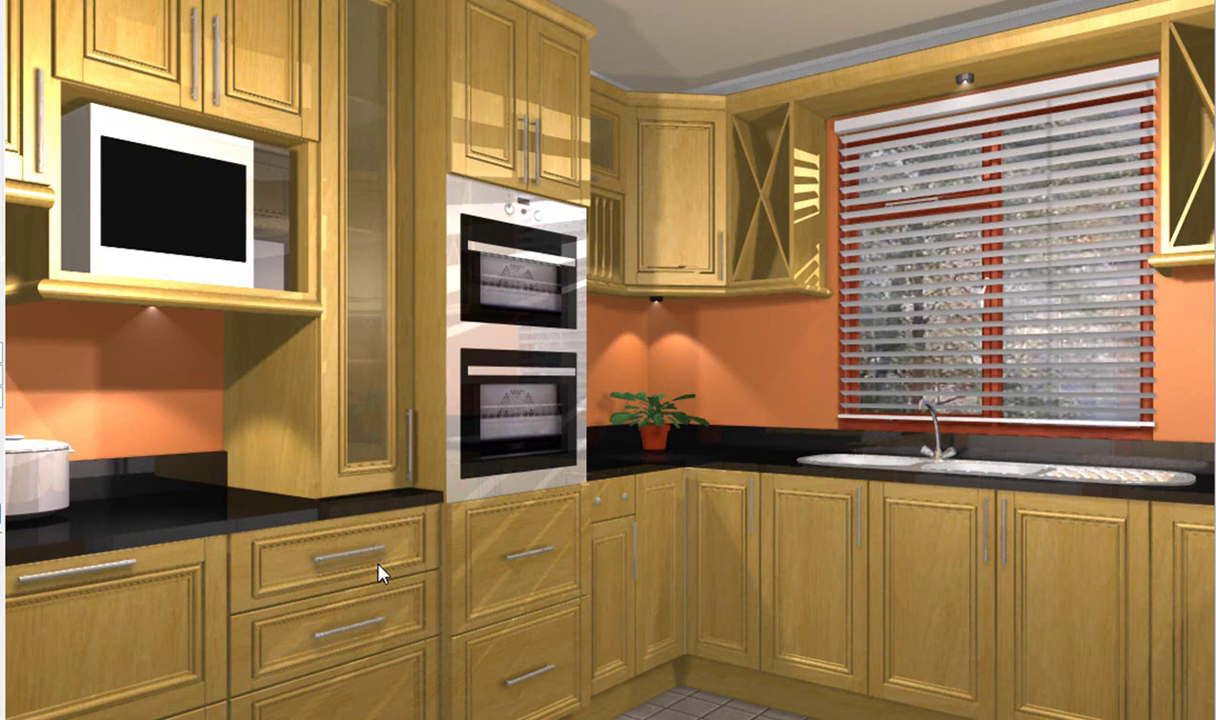
left_click(344, 583)
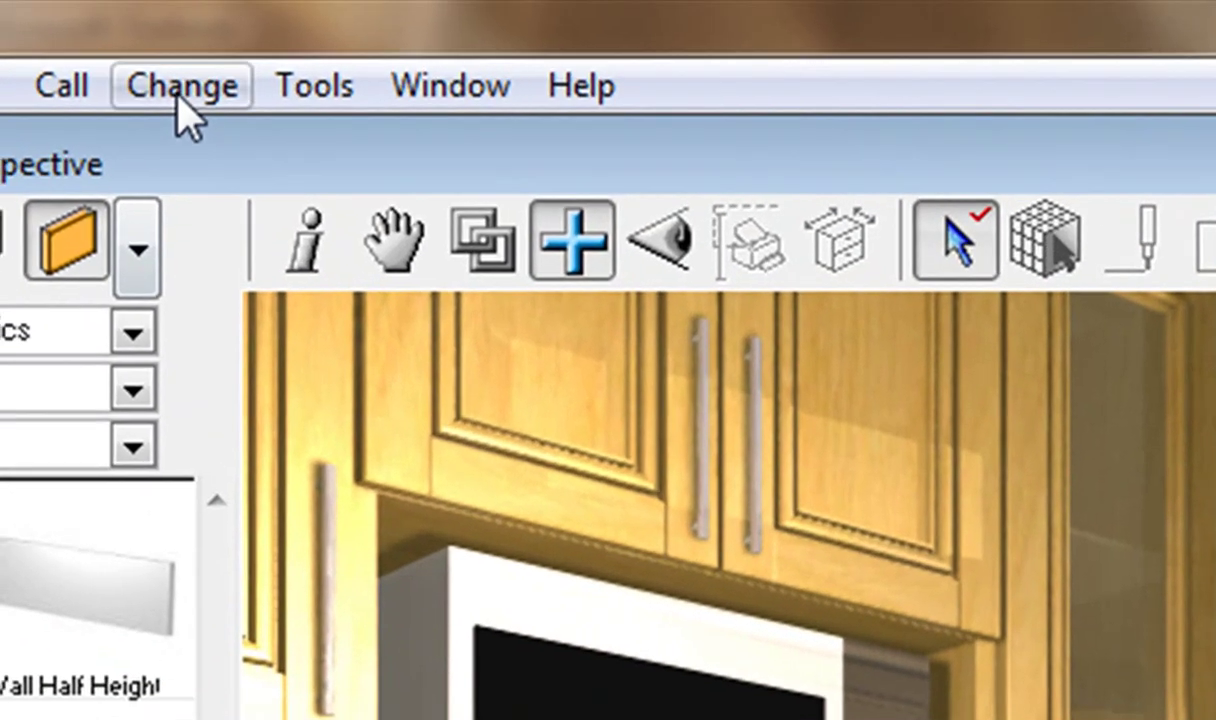
Step: Change only the selected drawer unit's primary finish to Oak - Dark and apply it
left_click(181, 88)
left_click(210, 208)
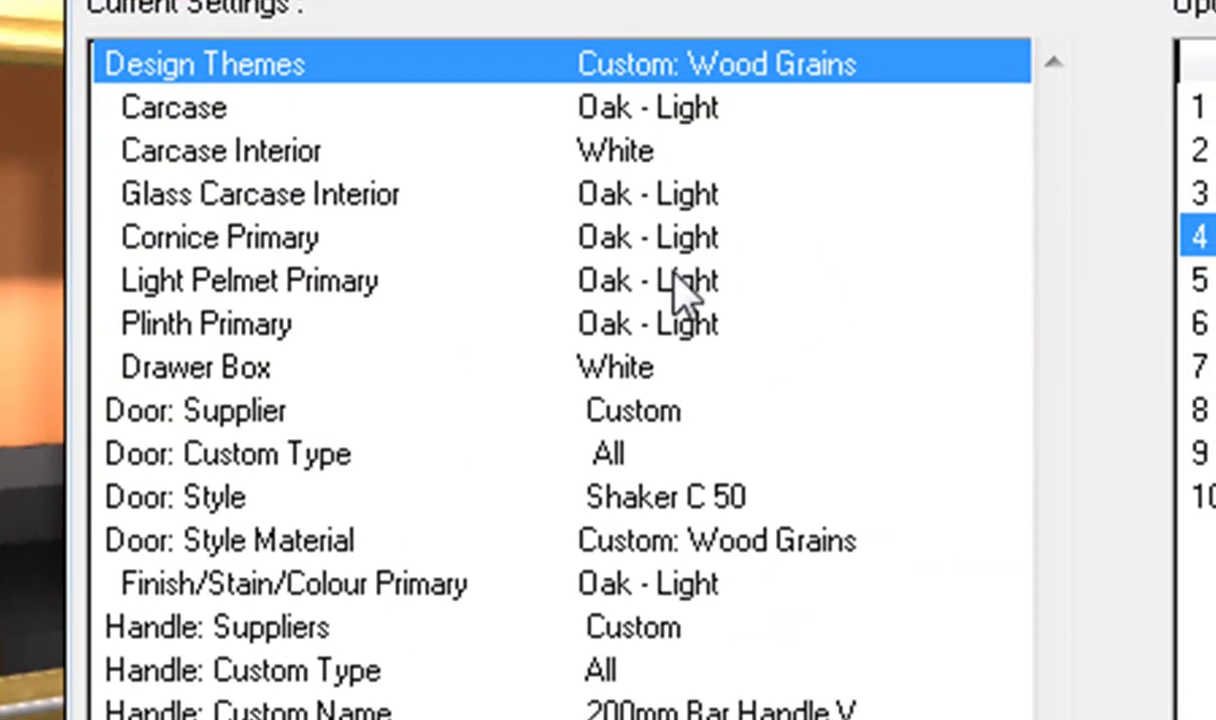
left_click(590, 582)
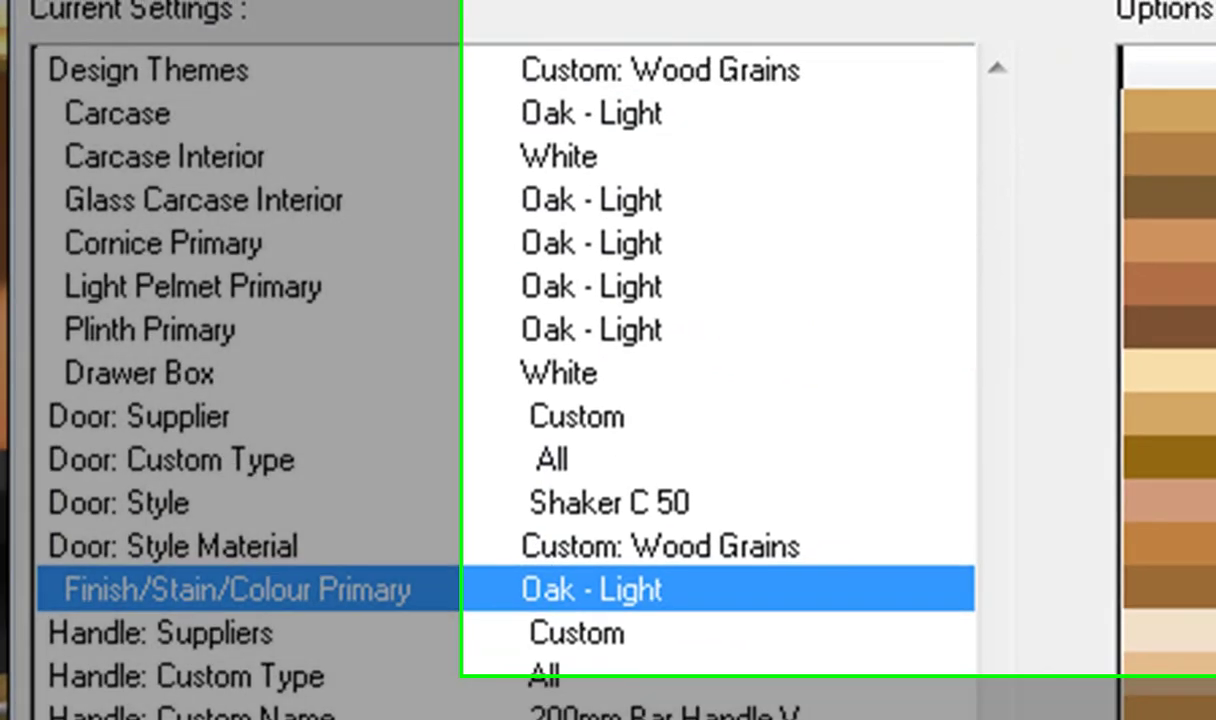
left_click(955, 258)
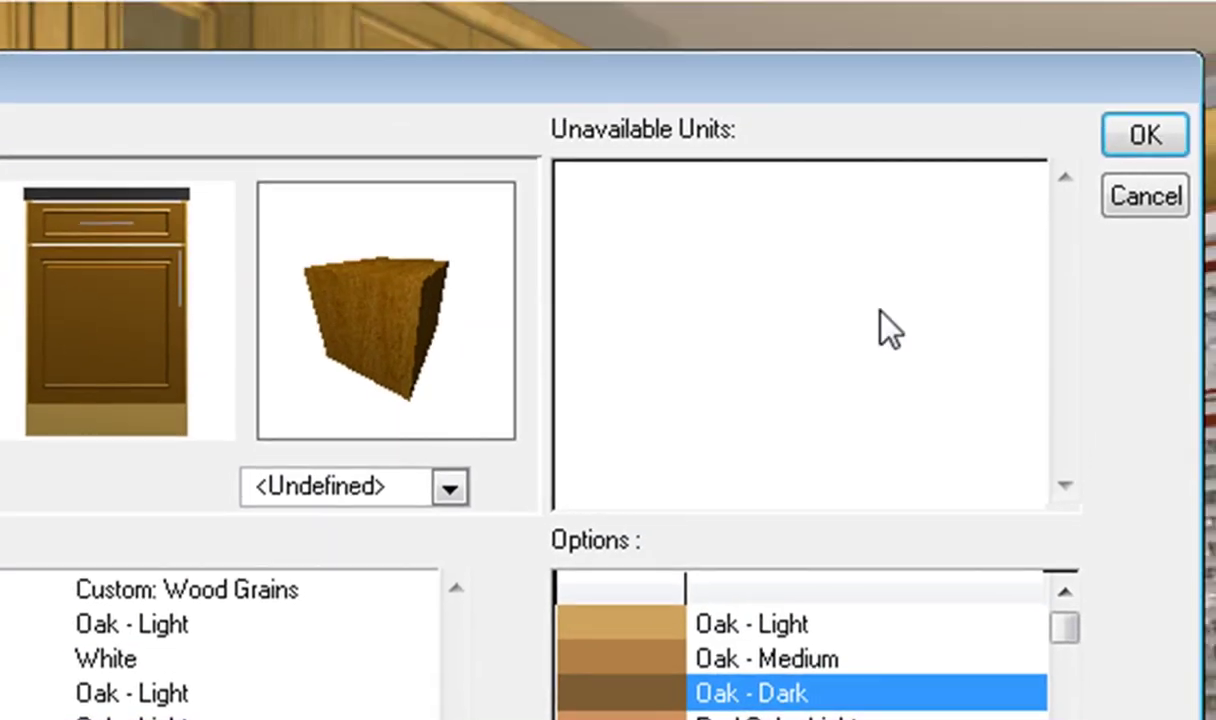
left_click(1148, 137)
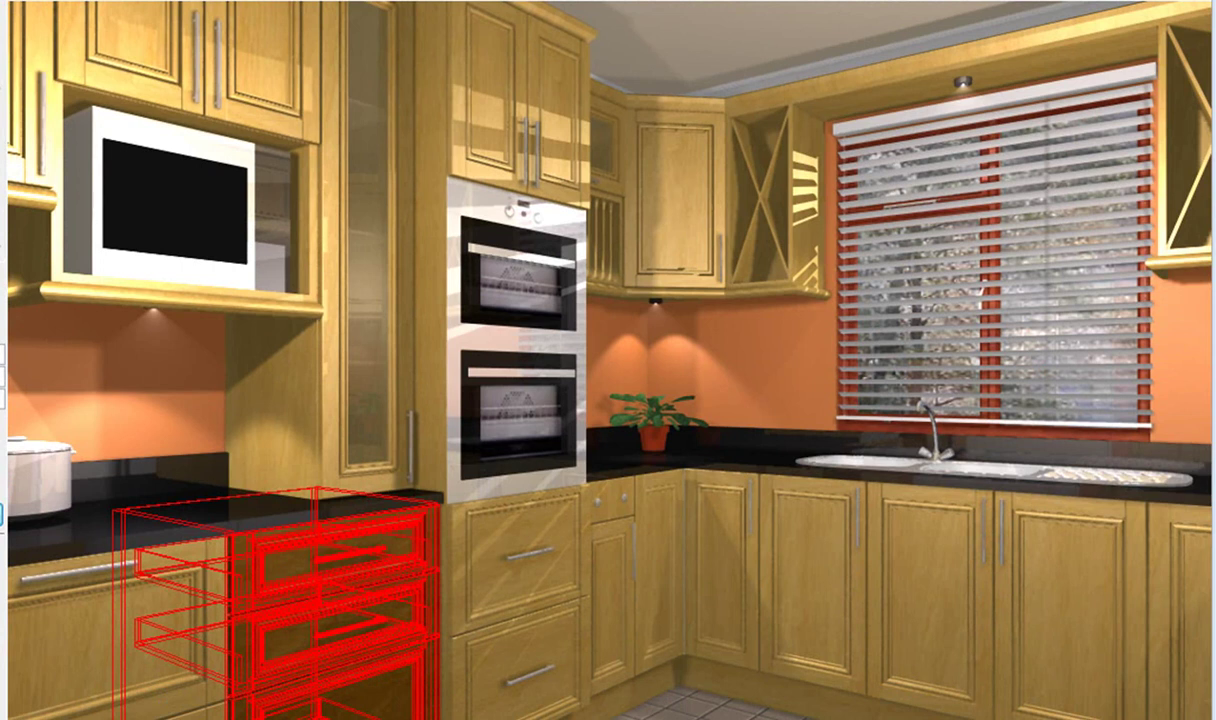
Step: Drop the wireframe so the drawer unit beside the oven housing renders solid in dark oak
left_click(330, 600)
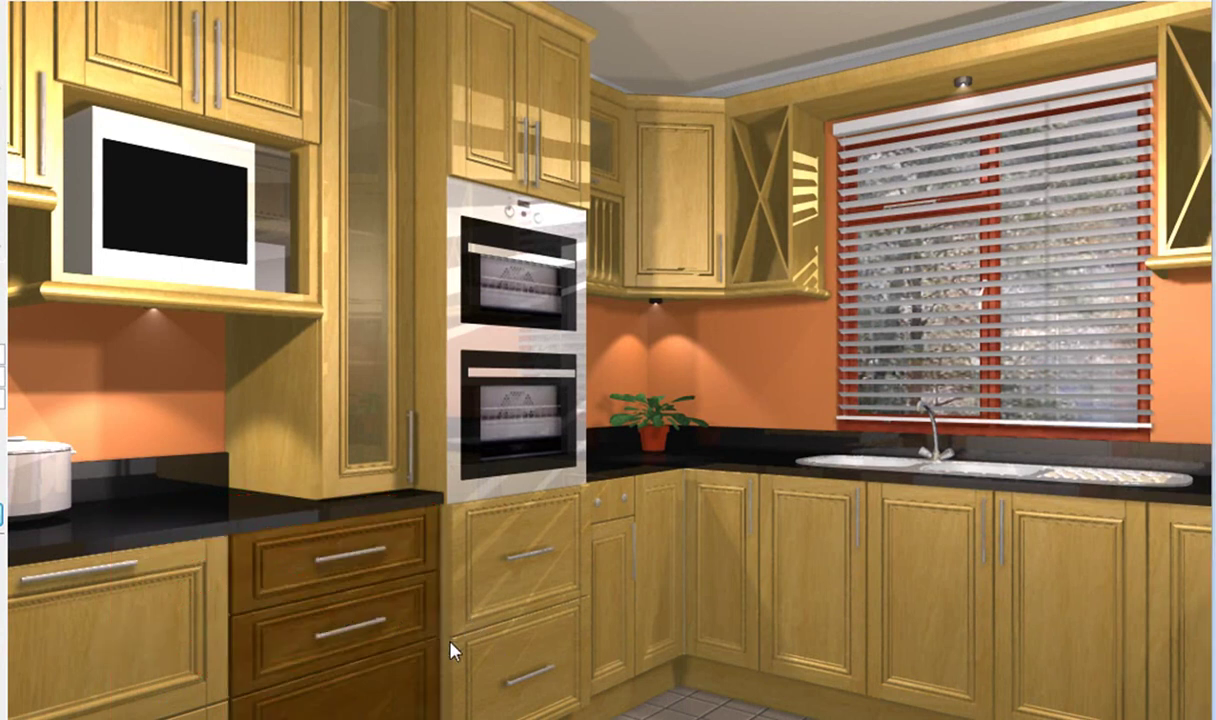